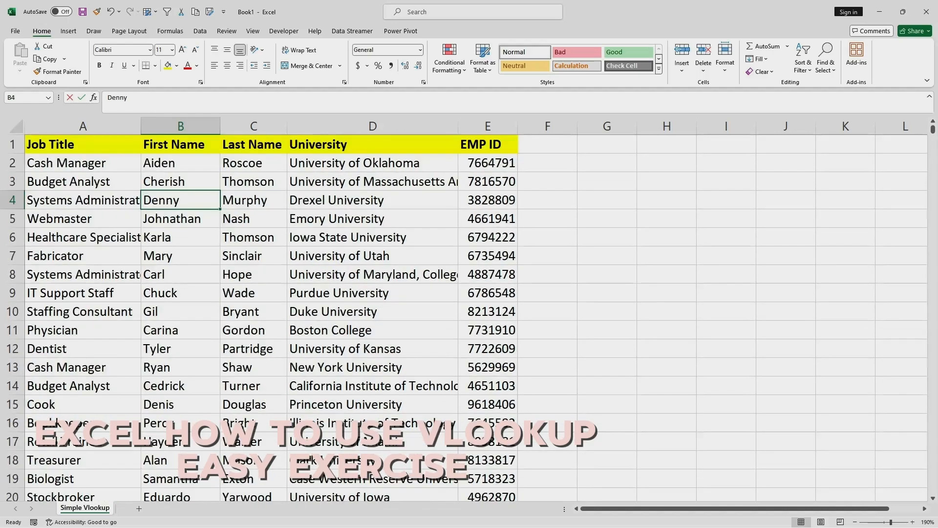
Look through the whole employee table, from the header row down to the last records.
{"action": "scroll", "coordinate": [469, 312], "scroll_direction": "down", "scroll_amount": 5}
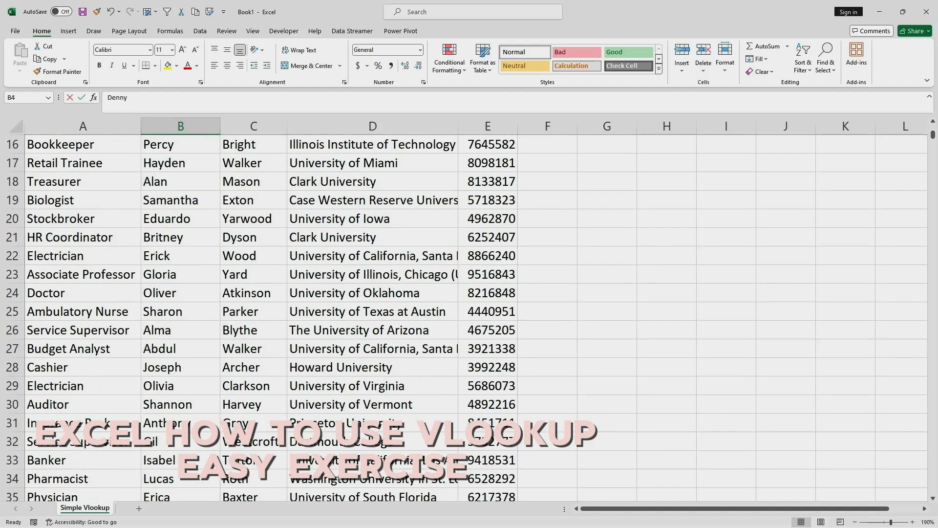
{"action": "scroll", "coordinate": [469, 313], "scroll_direction": "up", "scroll_amount": 5}
{"action": "left_click", "coordinate": [82, 144]}
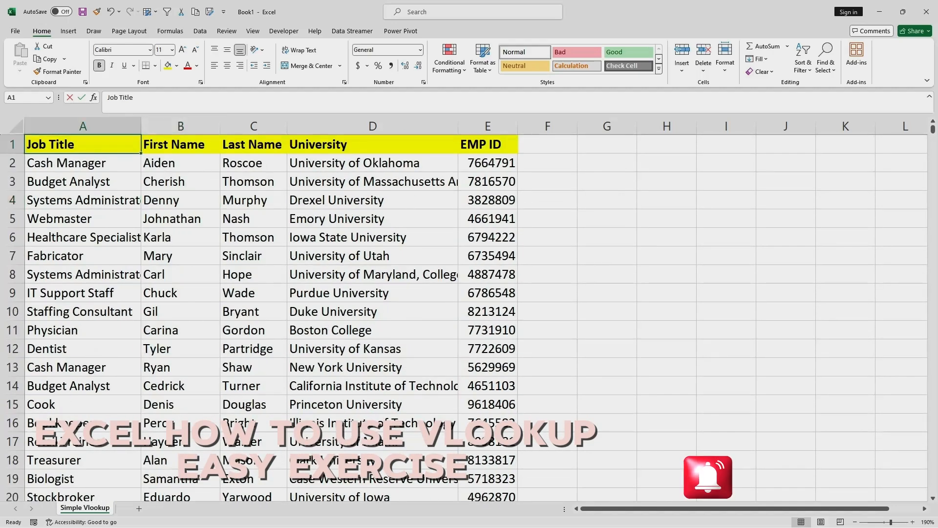
{"action": "scroll", "coordinate": [469, 313], "scroll_direction": "down", "scroll_amount": 20}
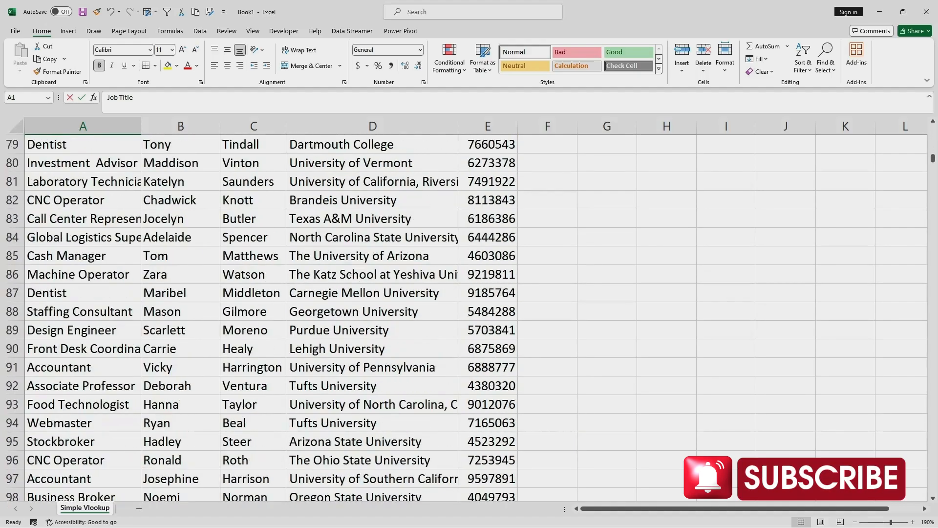
{"action": "scroll", "coordinate": [469, 312], "scroll_direction": "down", "scroll_amount": 20}
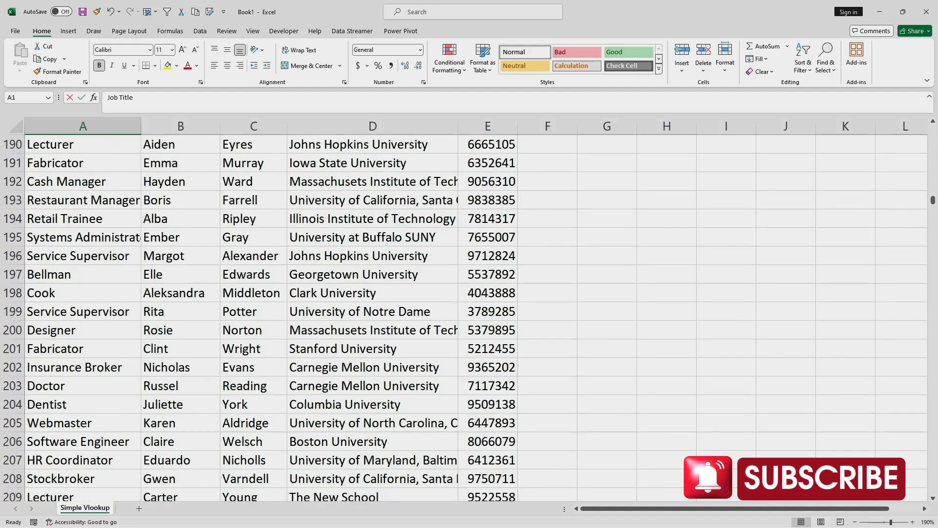
{"action": "scroll", "coordinate": [469, 313], "scroll_direction": "down", "scroll_amount": 20}
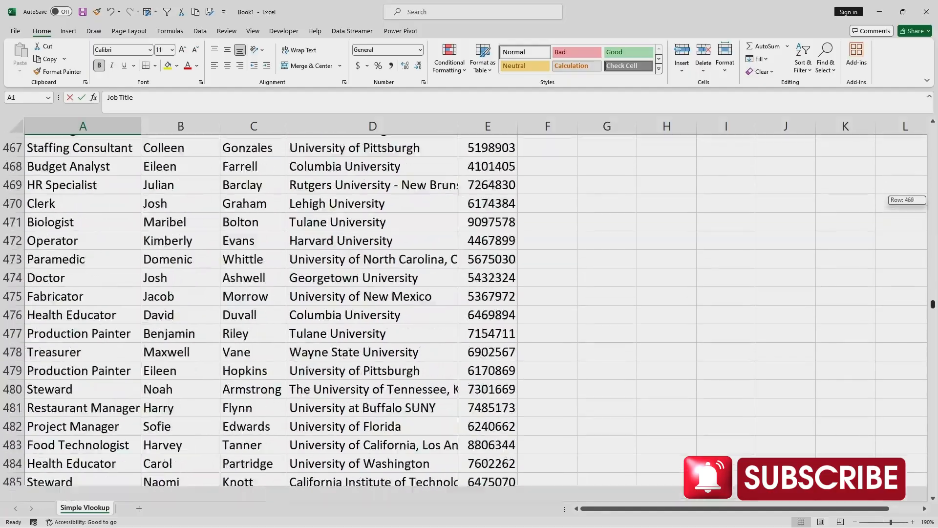
{"action": "scroll", "coordinate": [469, 313], "scroll_direction": "down", "scroll_amount": 20}
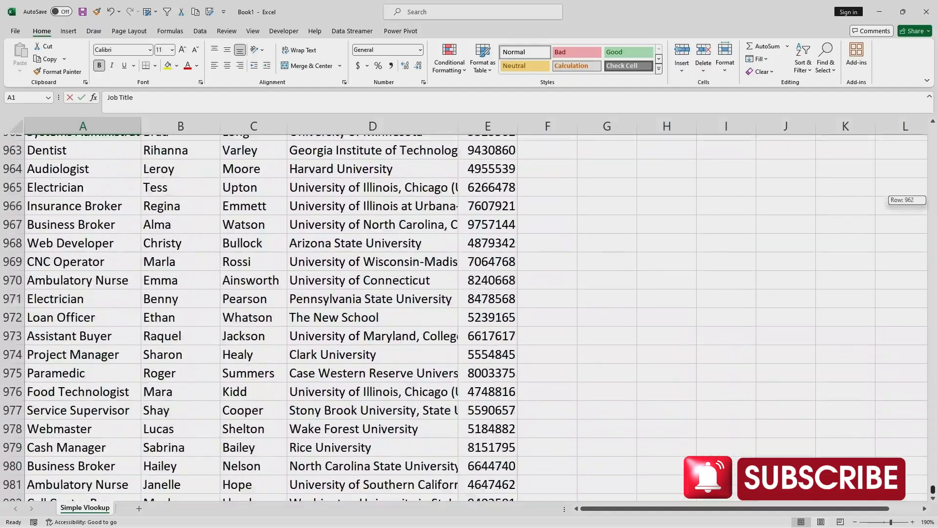
{"action": "scroll", "coordinate": [469, 313], "scroll_direction": "up", "scroll_amount": 20}
{"action": "left_click_drag", "start_coordinate": [933, 445], "coordinate": [933, 128]}
{"action": "left_click", "coordinate": [666, 199]}
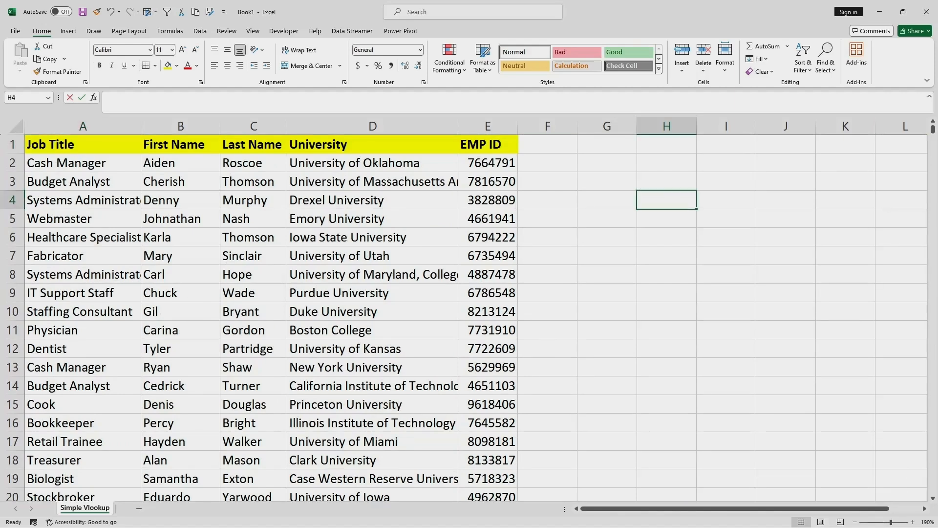
Copy the EMP ID header into G4 and the employee ID from E4 into G5.
{"action": "left_click", "coordinate": [487, 144]}
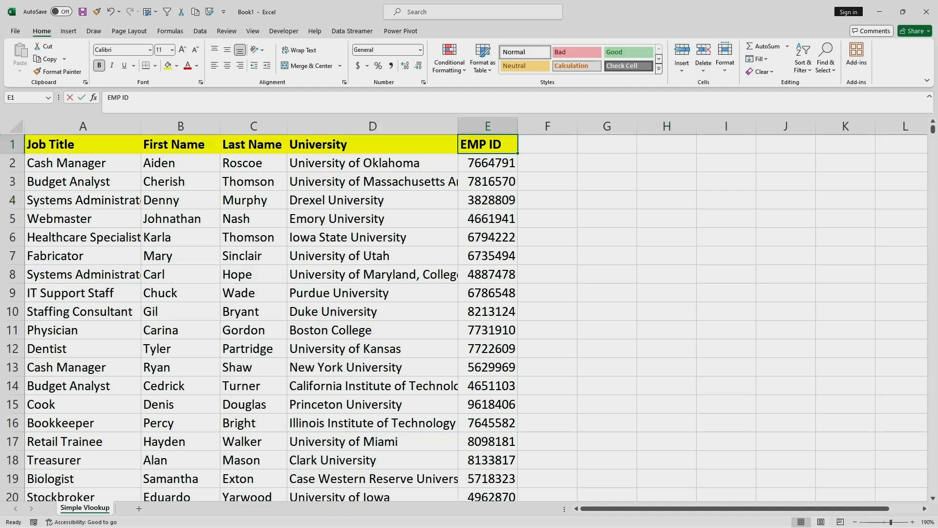
{"action": "key", "text": "ctrl+c"}
{"action": "left_click", "coordinate": [606, 200]}
{"action": "key", "text": "ctrl+v"}
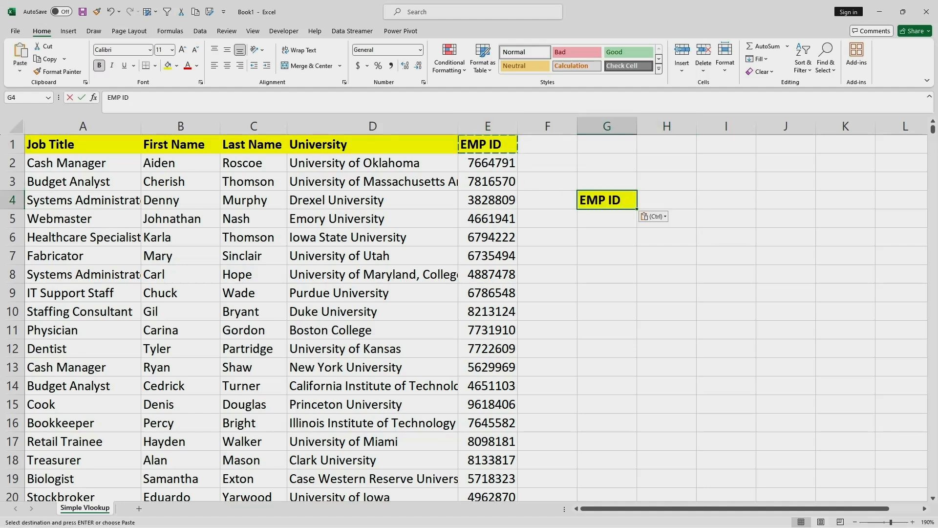
{"action": "left_click", "coordinate": [487, 200]}
{"action": "key", "text": "ctrl+c"}
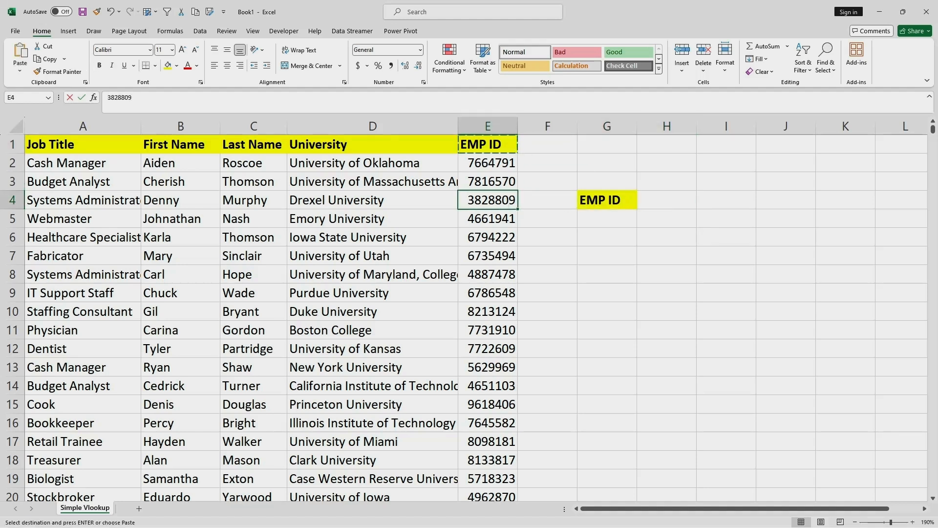
{"action": "left_click", "coordinate": [607, 218]}
{"action": "key", "text": "ctrl+v"}
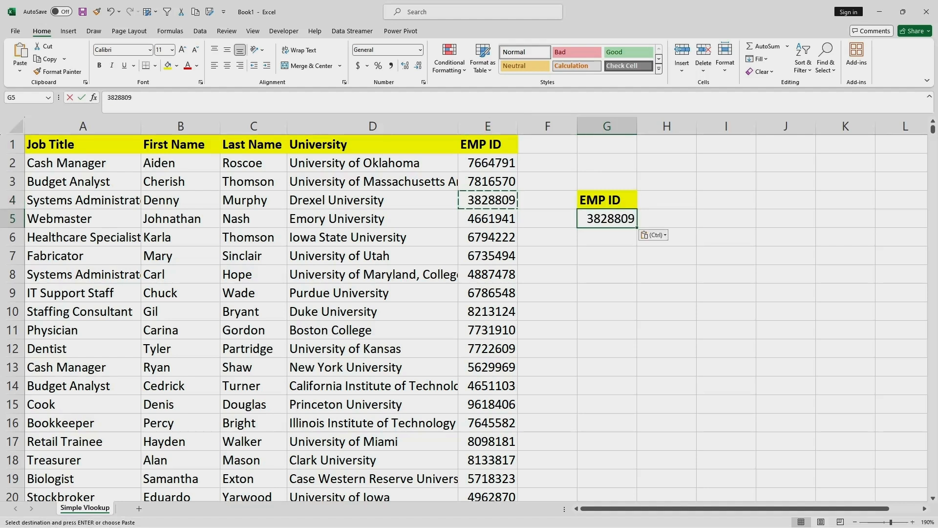
Copy the First Name, Last Name and University headers into H4:J4 and the Job Title header into K4.
{"action": "left_click_drag", "start_coordinate": [161, 145], "coordinate": [450, 144]}
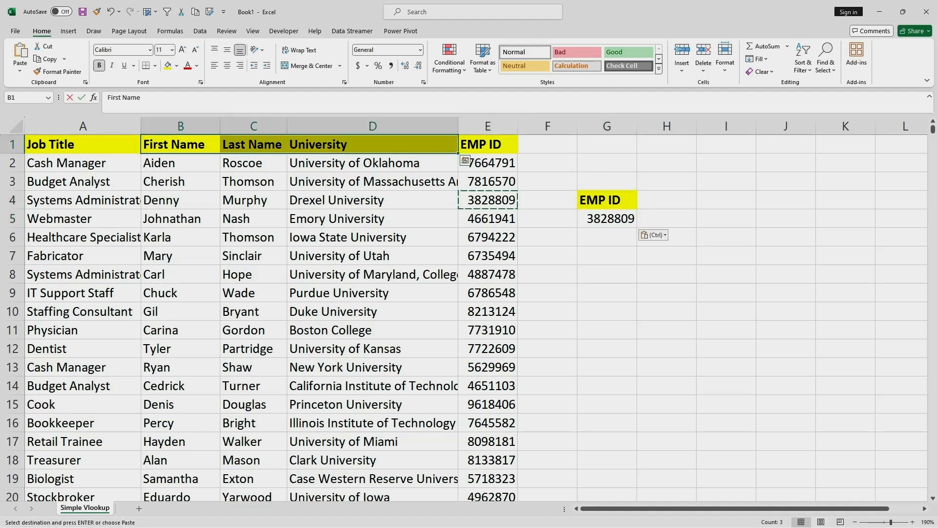
{"action": "key", "text": "ctrl+c"}
{"action": "left_click", "coordinate": [666, 200]}
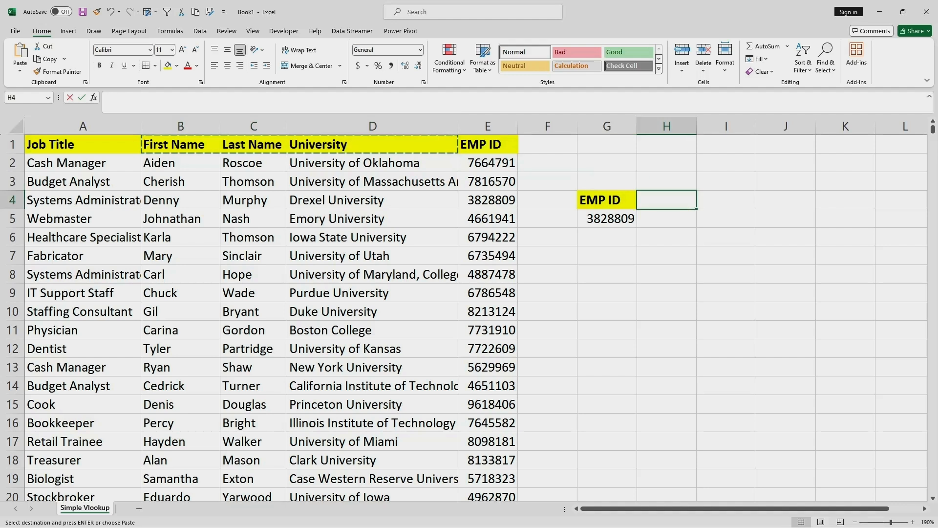
{"action": "key", "text": "ctrl+v"}
{"action": "left_click", "coordinate": [83, 144]}
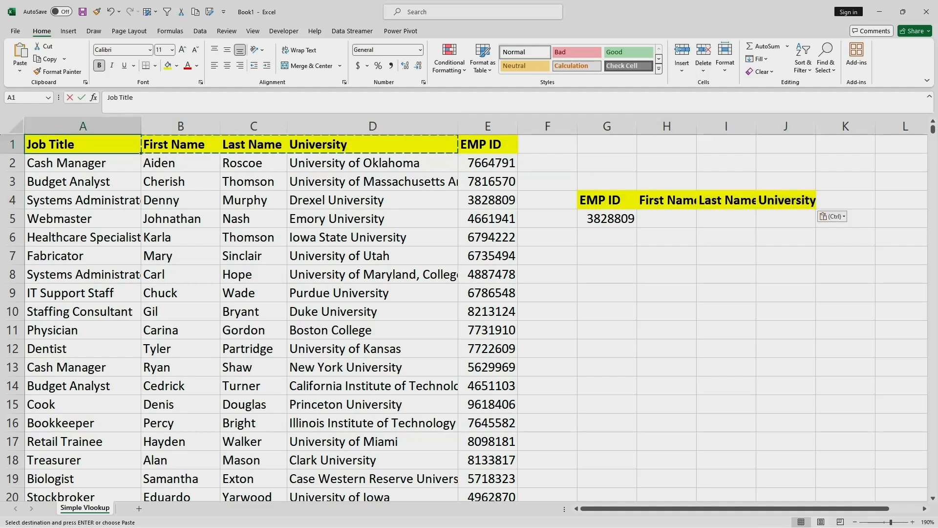
{"action": "key", "text": "ctrl+c"}
{"action": "left_click", "coordinate": [845, 200]}
{"action": "key", "text": "ctrl+v"}
{"action": "left_click", "coordinate": [606, 218]}
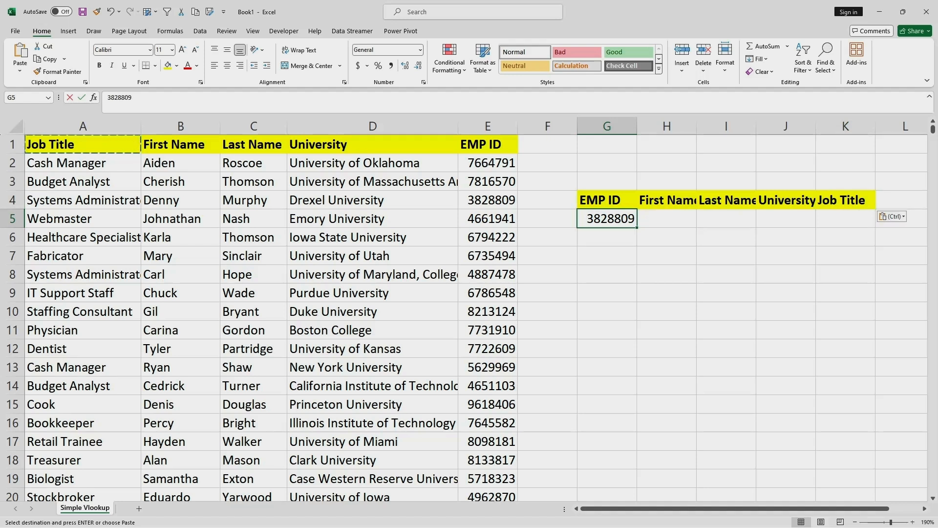
Copy the row 4 employee's first name, last name, university and job title into H5:K5.
{"action": "left_click_drag", "start_coordinate": [181, 200], "coordinate": [374, 200]}
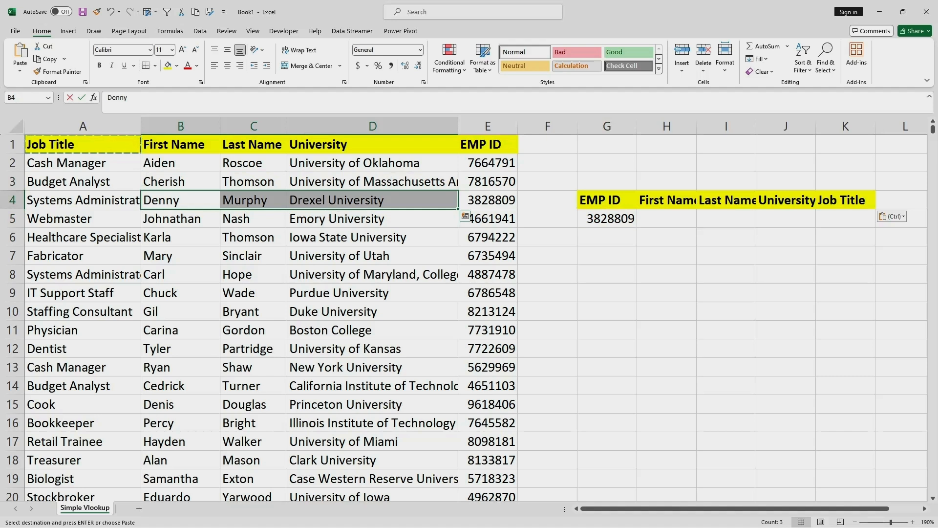
{"action": "key", "text": "ctrl+c"}
{"action": "left_click", "coordinate": [666, 218]}
{"action": "key", "text": "ctrl+v"}
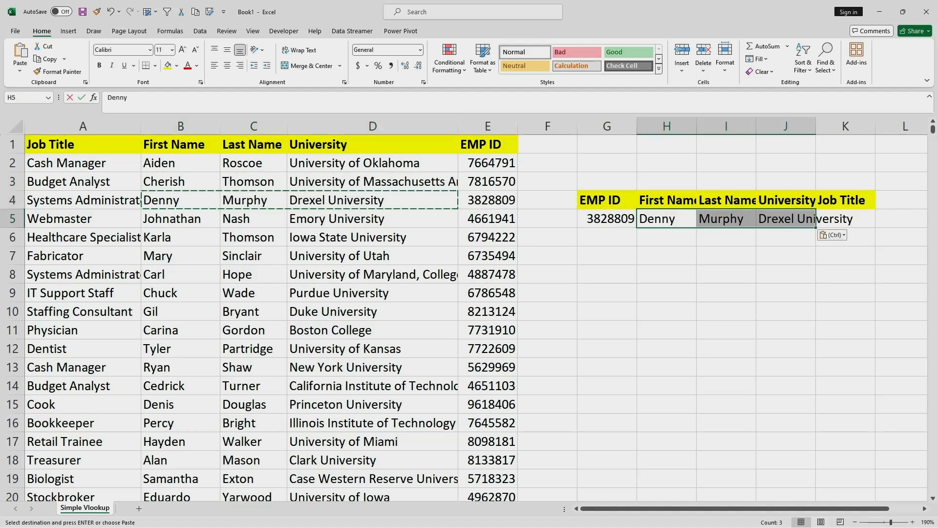
{"action": "left_click", "coordinate": [83, 199]}
{"action": "key", "text": "ctrl+c"}
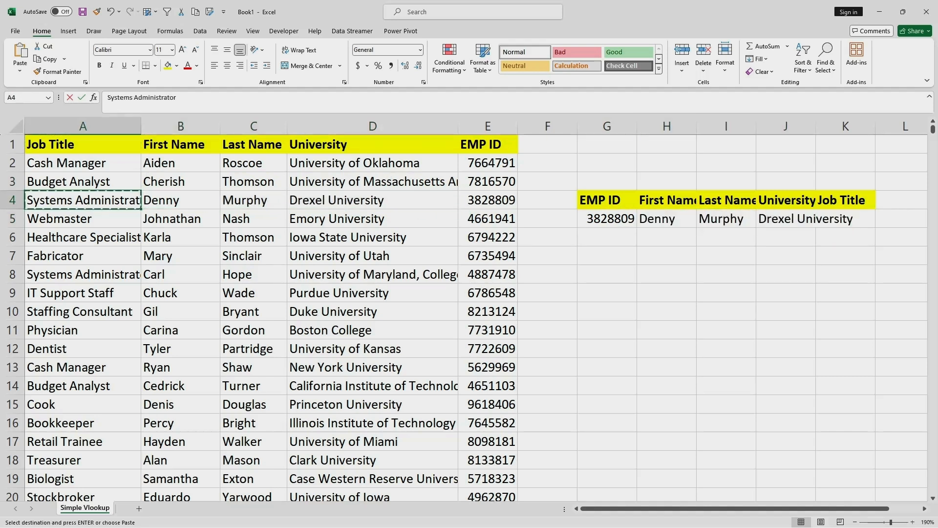
{"action": "left_click", "coordinate": [845, 218]}
{"action": "key", "text": "ctrl+v"}
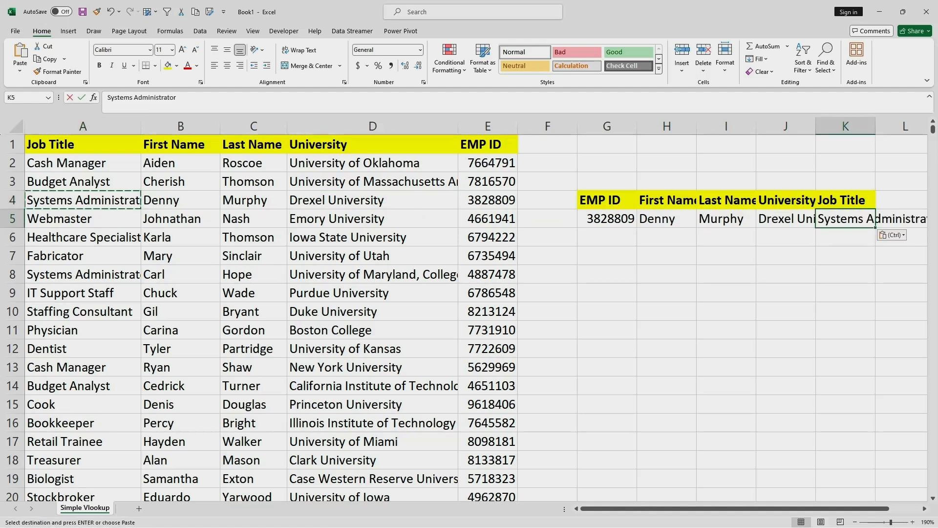
Auto-fit the width of column K and clear the copied employee details from H5:K5.
{"action": "double_click", "coordinate": [875, 126]}
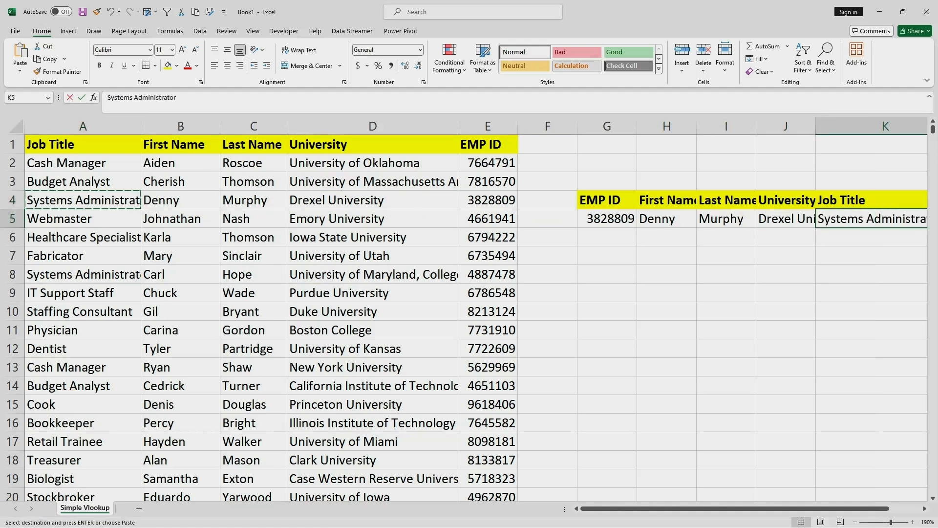
{"action": "left_click", "coordinate": [785, 218]}
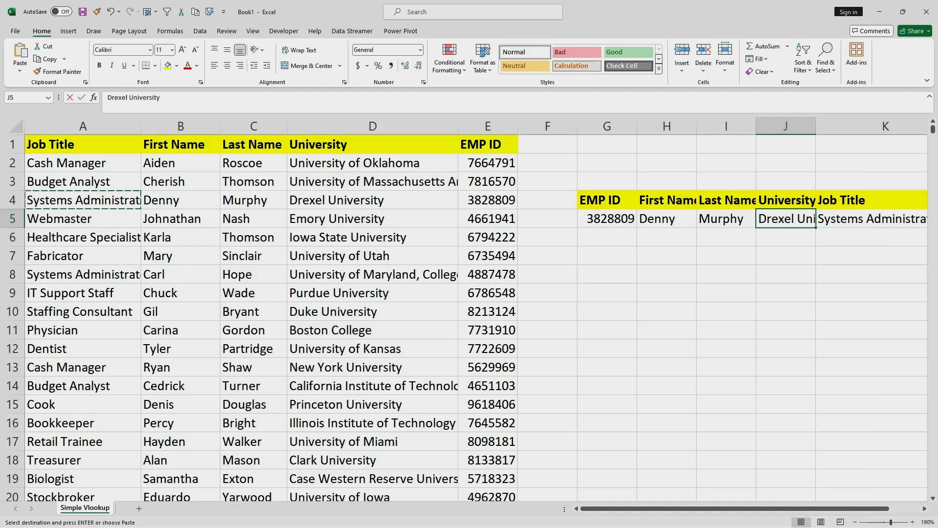
{"action": "left_click", "coordinate": [607, 219]}
{"action": "left_click_drag", "start_coordinate": [666, 218], "coordinate": [874, 218]}
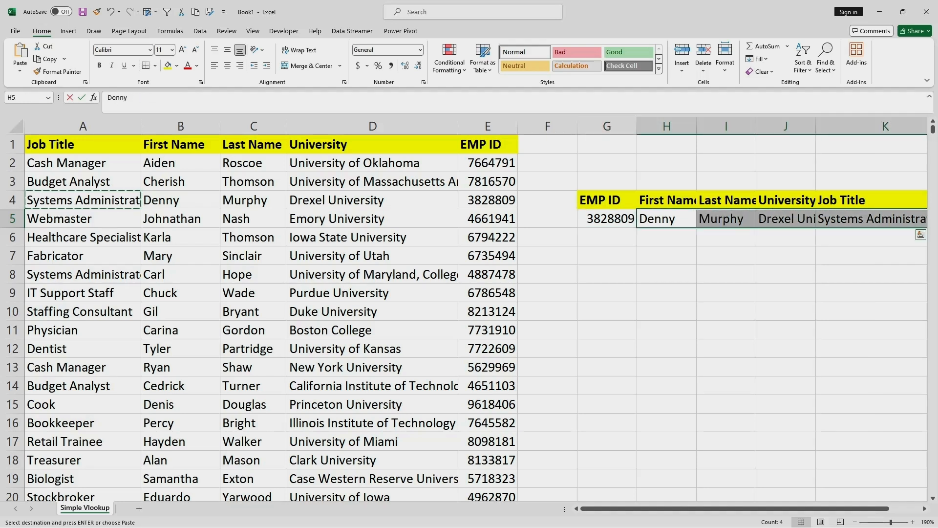
{"action": "key", "text": "Delete"}
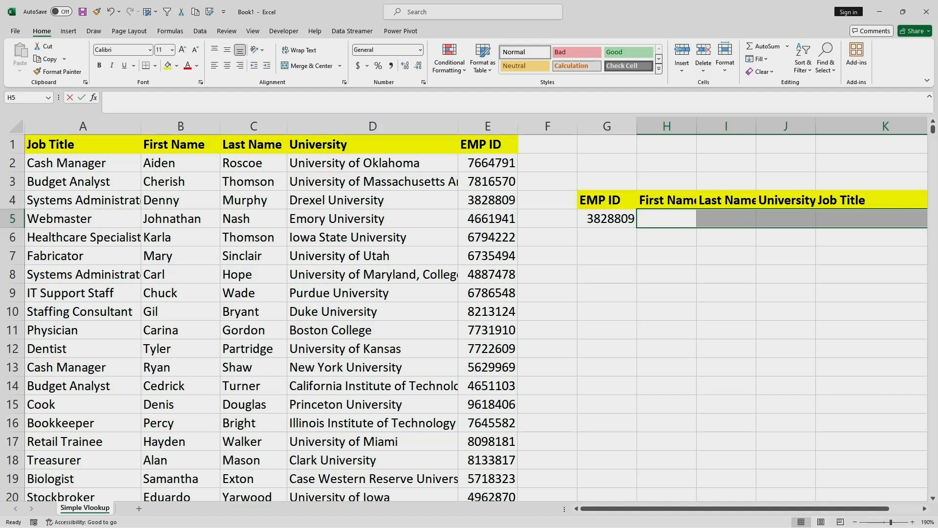
{"action": "left_click", "coordinate": [667, 293]}
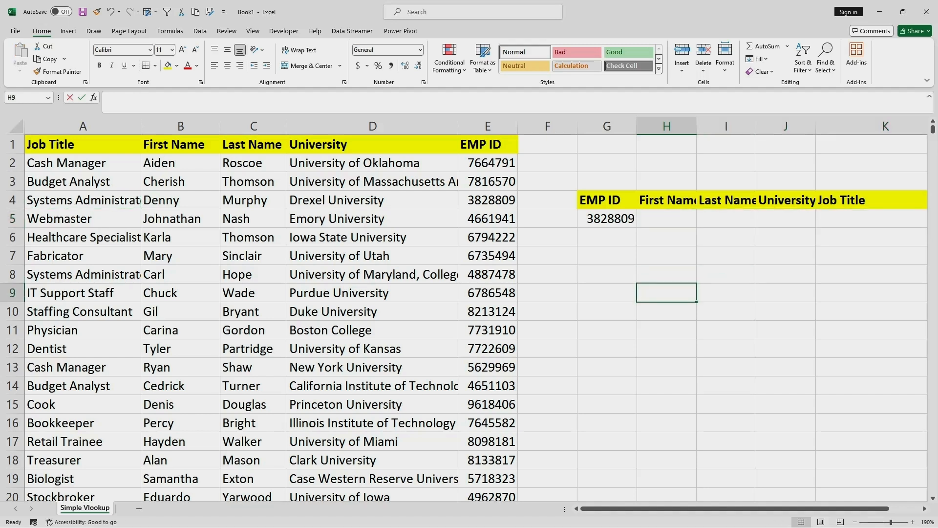
{"action": "left_click", "coordinate": [607, 218]}
{"action": "double_click", "coordinate": [667, 218]}
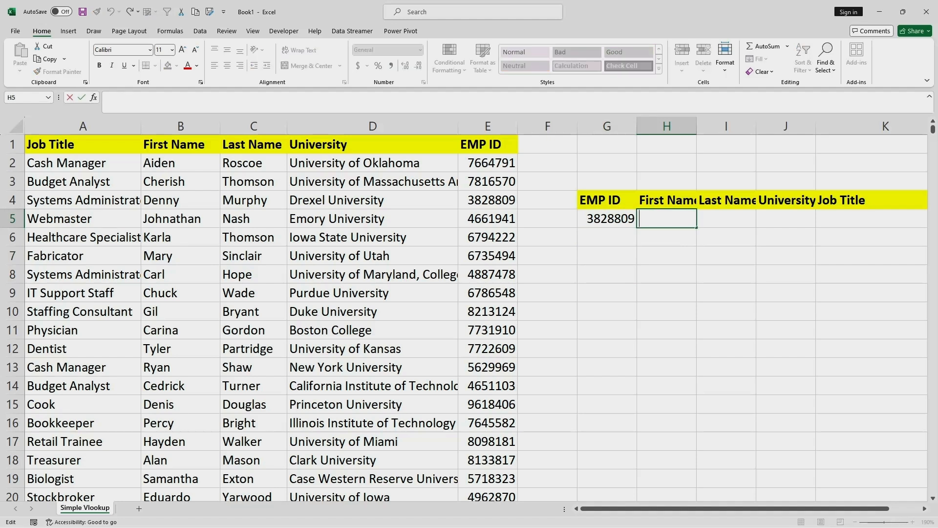
{"action": "type", "text": "=VLOOKUP("}
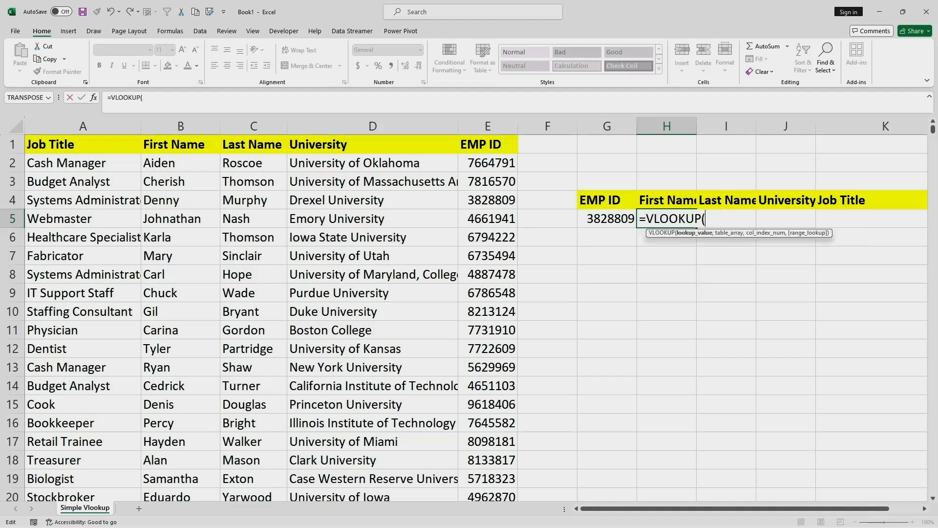
{"action": "left_click", "coordinate": [607, 218]}
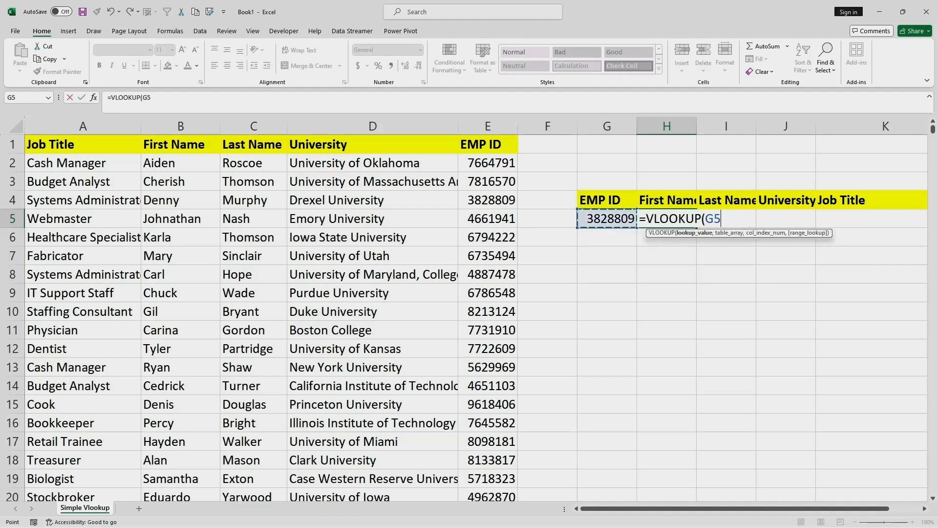
{"action": "type", "text": ","}
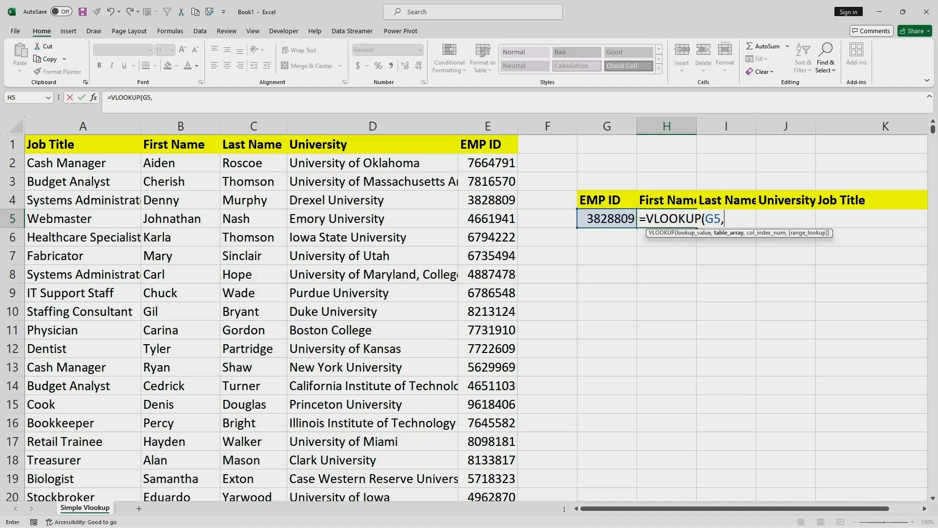
{"action": "key", "text": "Escape"}
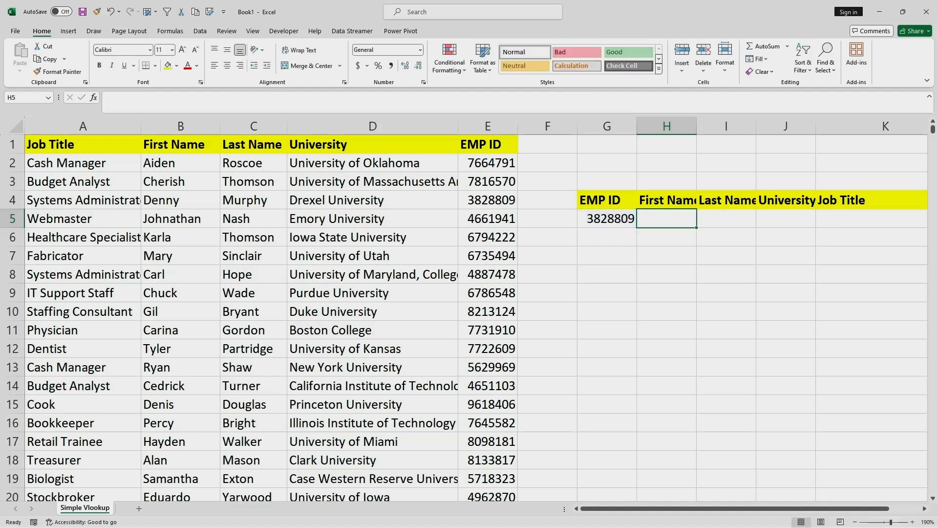
Move the EMP ID column from column E to before Job Title as column A and auto-fit its width.
{"action": "left_click", "coordinate": [607, 312]}
{"action": "left_click", "coordinate": [607, 219]}
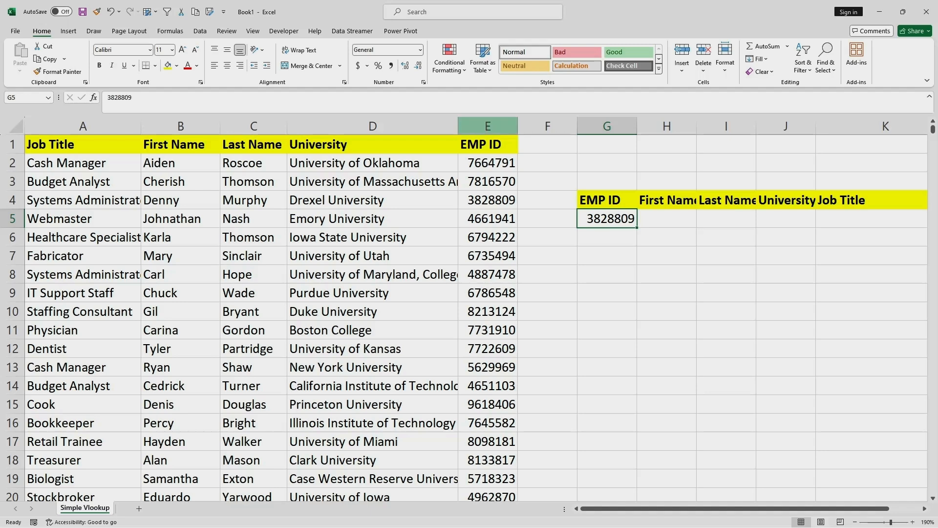
{"action": "right_click", "coordinate": [487, 127]}
{"action": "left_click", "coordinate": [510, 149]}
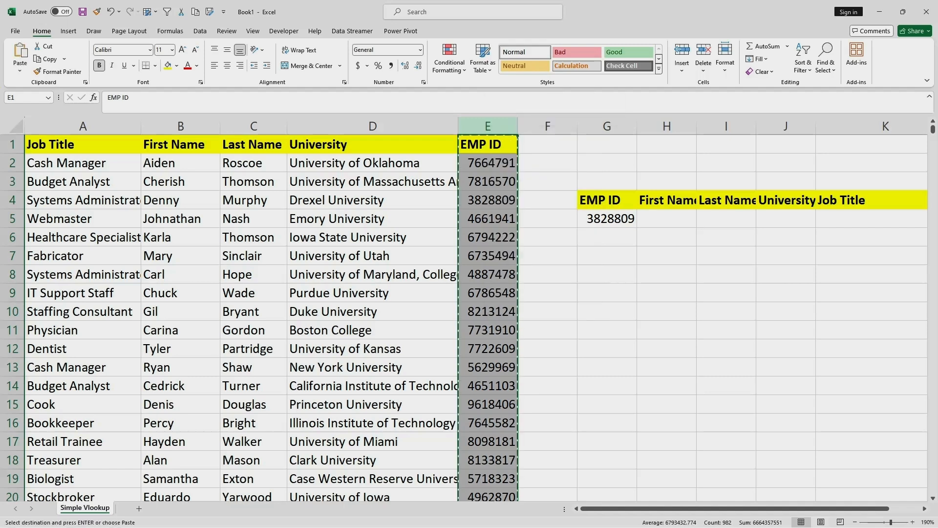
{"action": "right_click", "coordinate": [139, 128]}
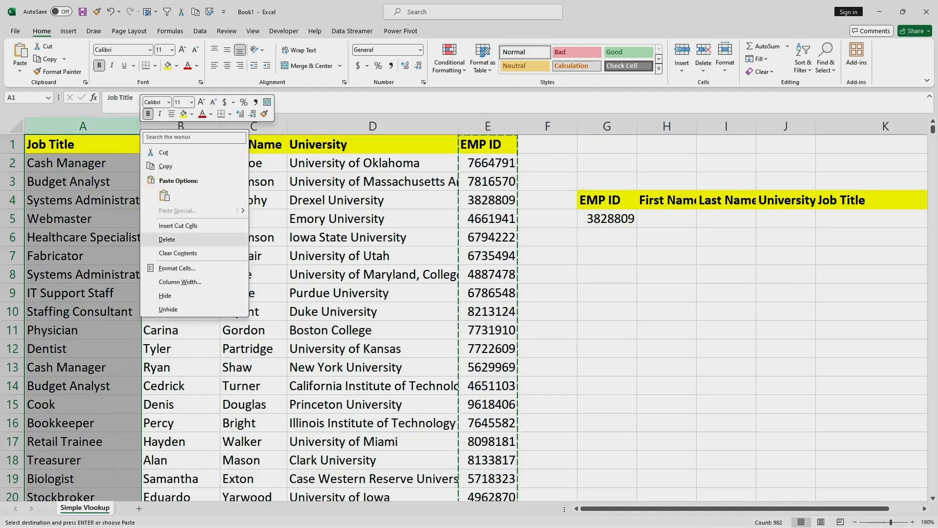
{"action": "left_click", "coordinate": [179, 225]}
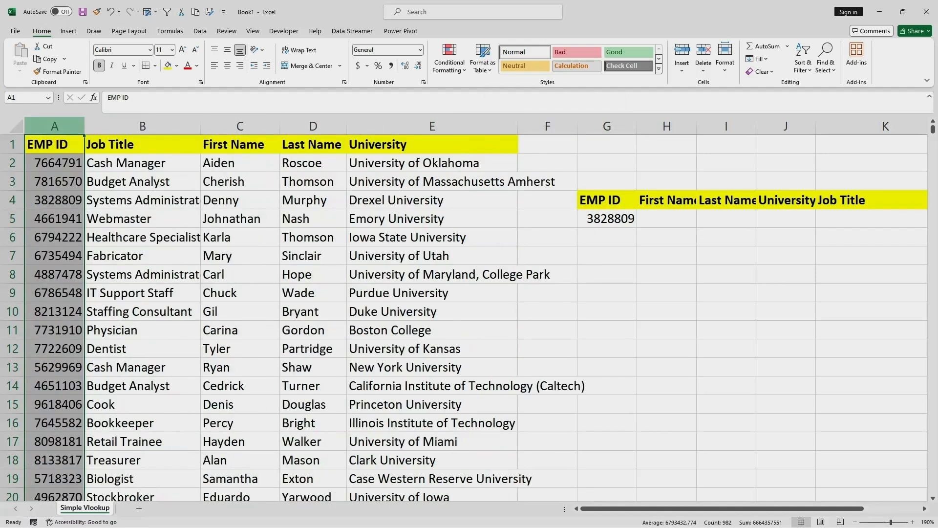
{"action": "double_click", "coordinate": [85, 126]}
{"action": "left_click", "coordinate": [139, 200]}
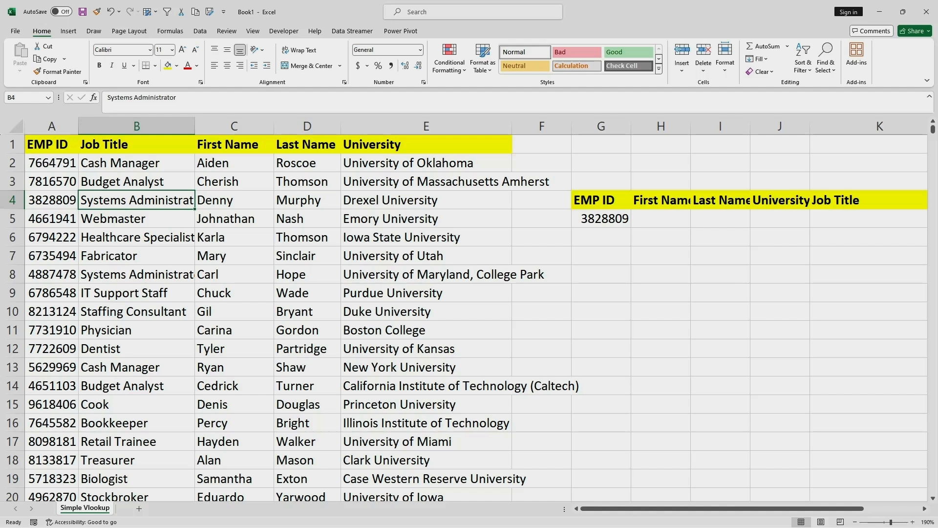
{"action": "left_click", "coordinate": [600, 218]}
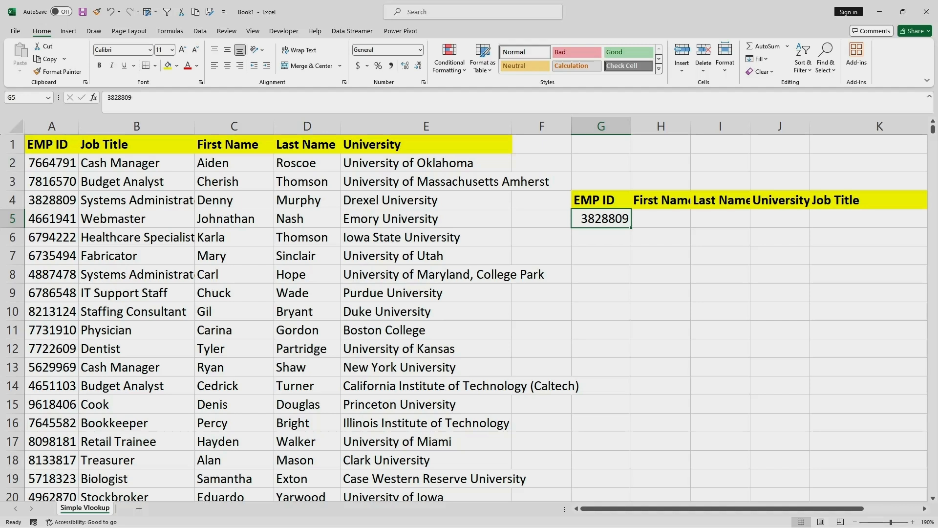
Enter =VLOOKUP(G5,A:E,3,0) in H5 to return the employee's first name with an exact match.
{"action": "left_click", "coordinate": [661, 218]}
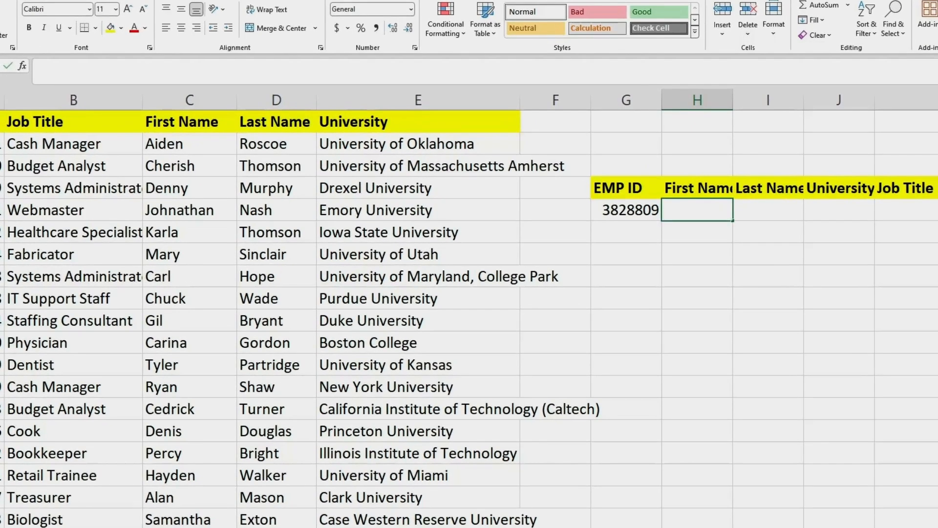
{"action": "type", "text": "=VLOOKUP("}
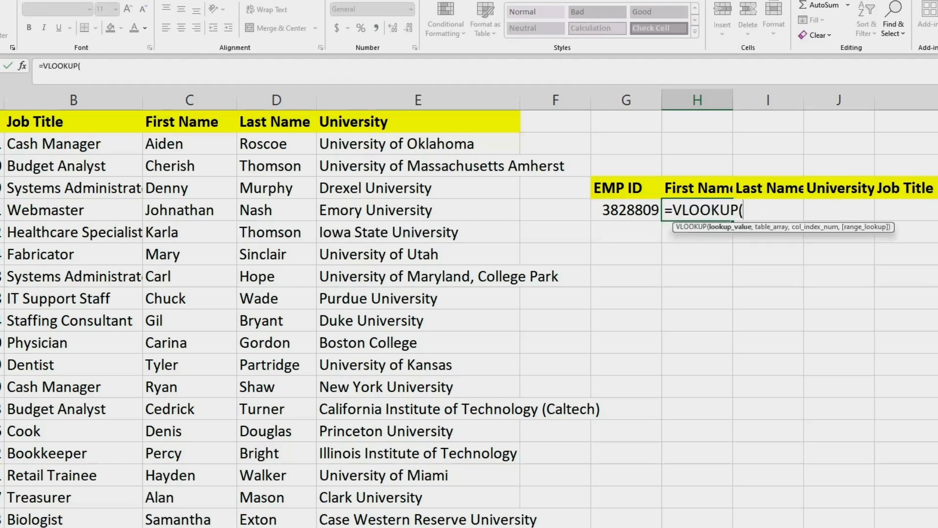
{"action": "left_click", "coordinate": [626, 210]}
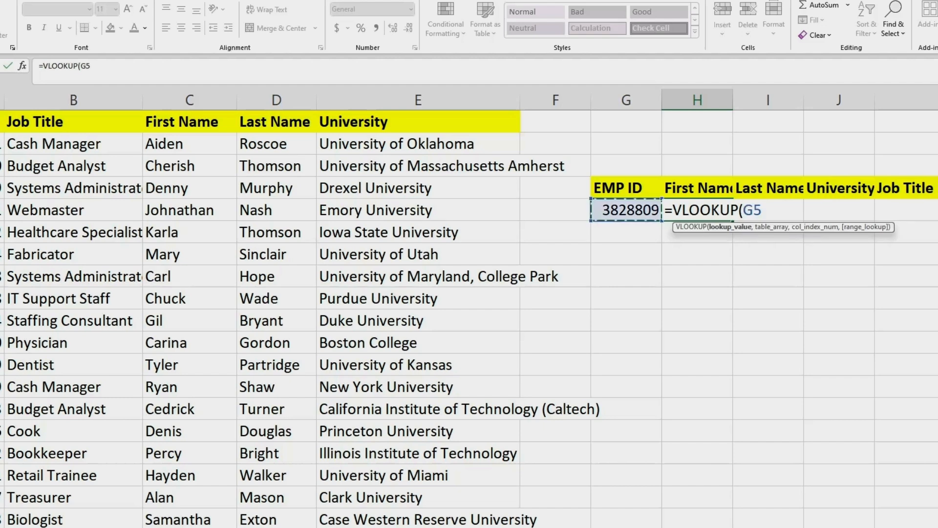
{"action": "type", "text": ","}
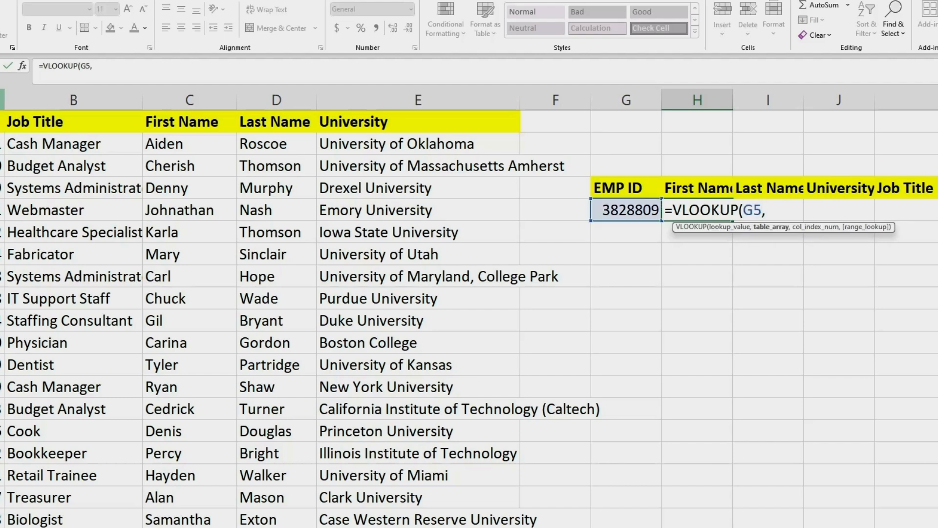
{"action": "left_click_drag", "start_coordinate": [2, 100], "coordinate": [513, 101]}
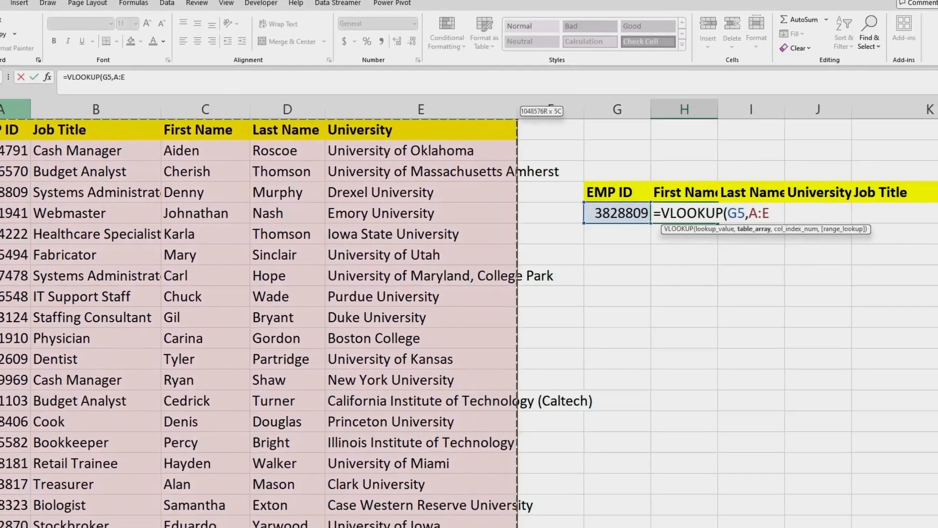
{"action": "type", "text": ","}
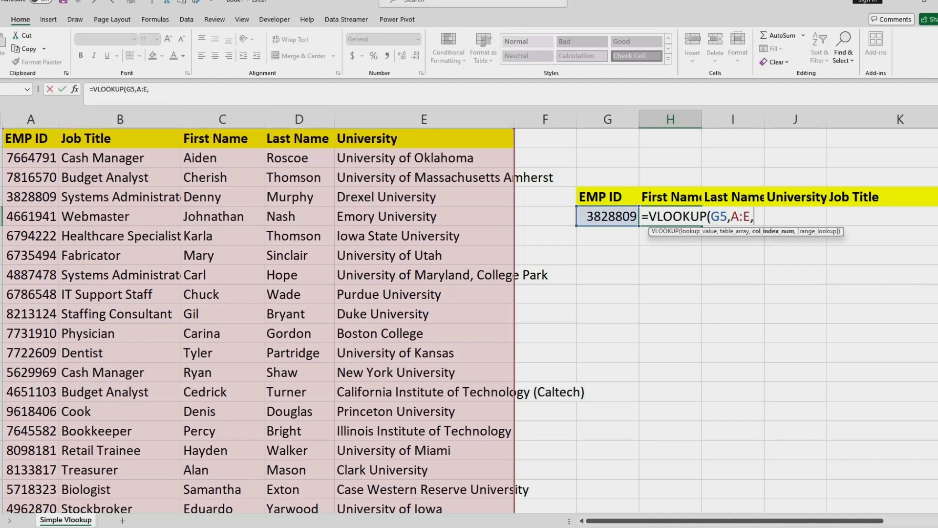
{"action": "type", "text": "3,"}
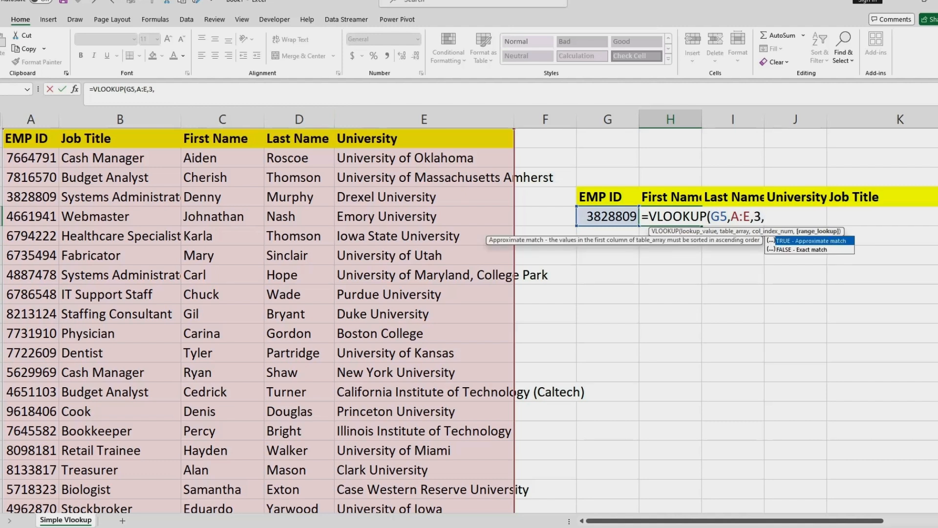
{"action": "type", "text": "0"}
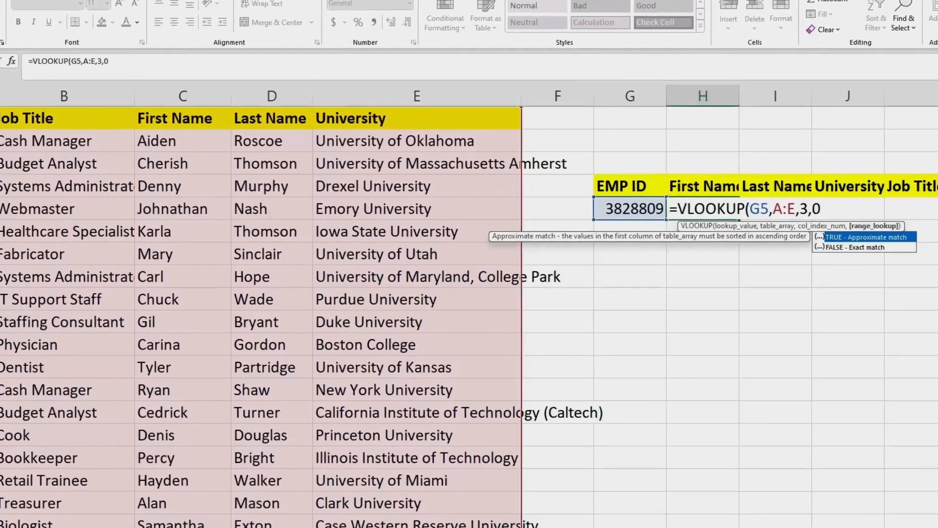
{"action": "type", "text": ")"}
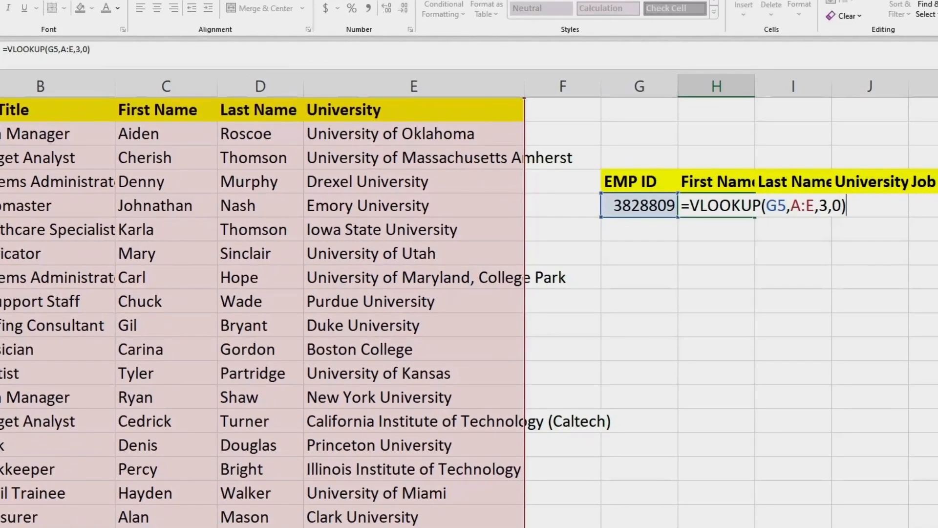
{"action": "key", "text": "Return"}
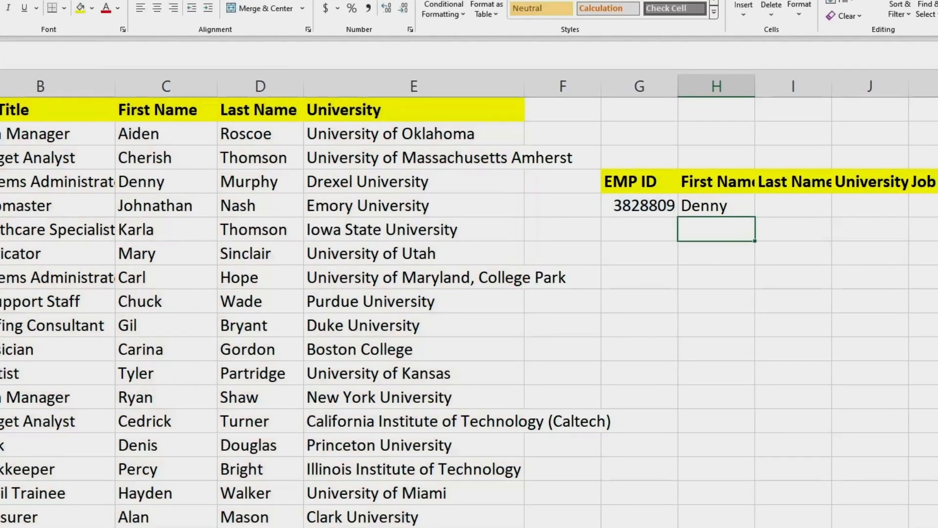
{"action": "left_click", "coordinate": [717, 205]}
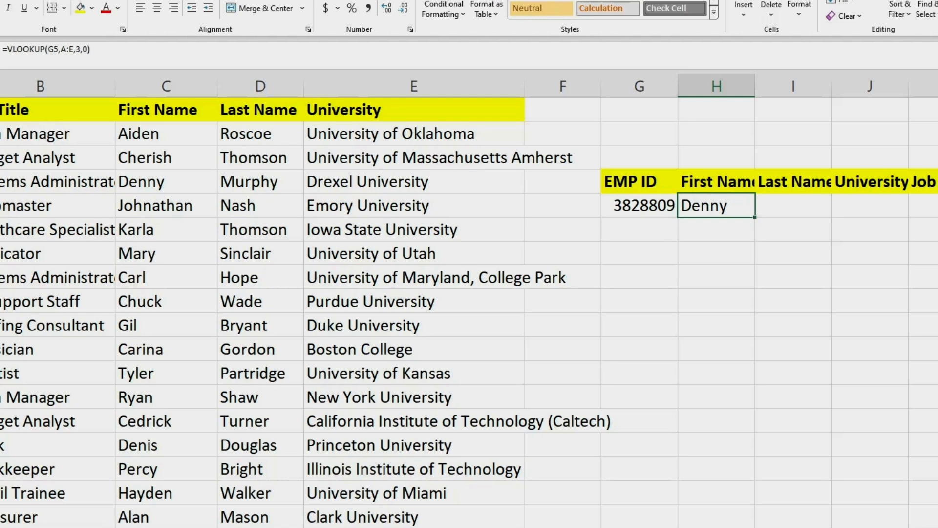
Replace the lookup EMP ID in G5 with a copy of the EMP ID from A6.
{"action": "left_click", "coordinate": [639, 206]}
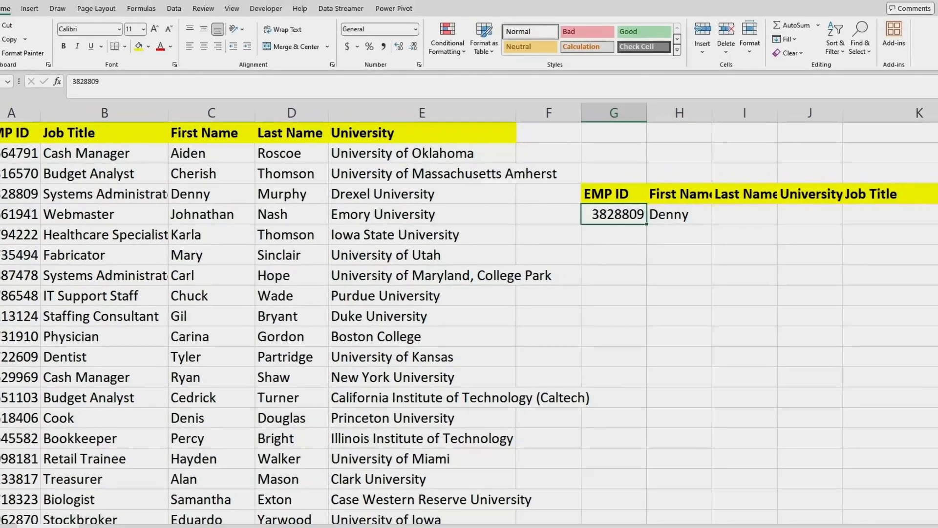
{"action": "left_click", "coordinate": [52, 199]}
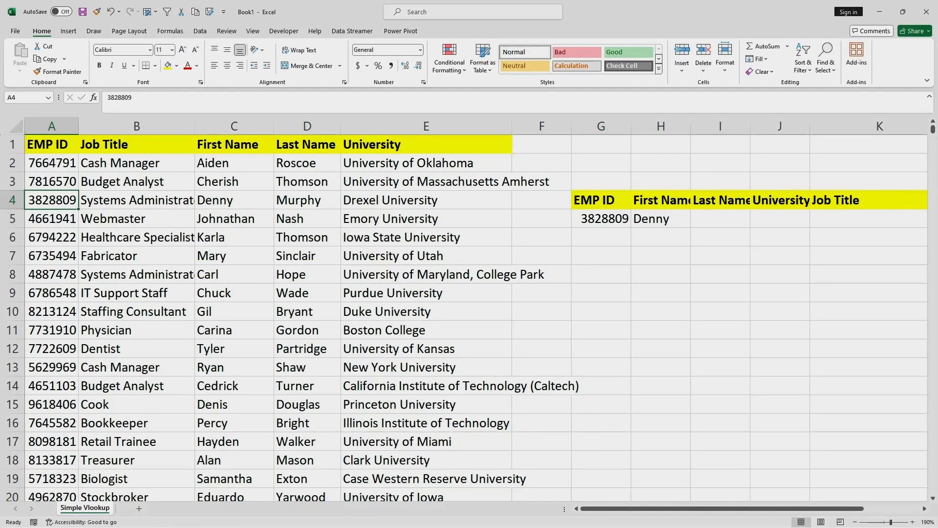
{"action": "left_click", "coordinate": [51, 237]}
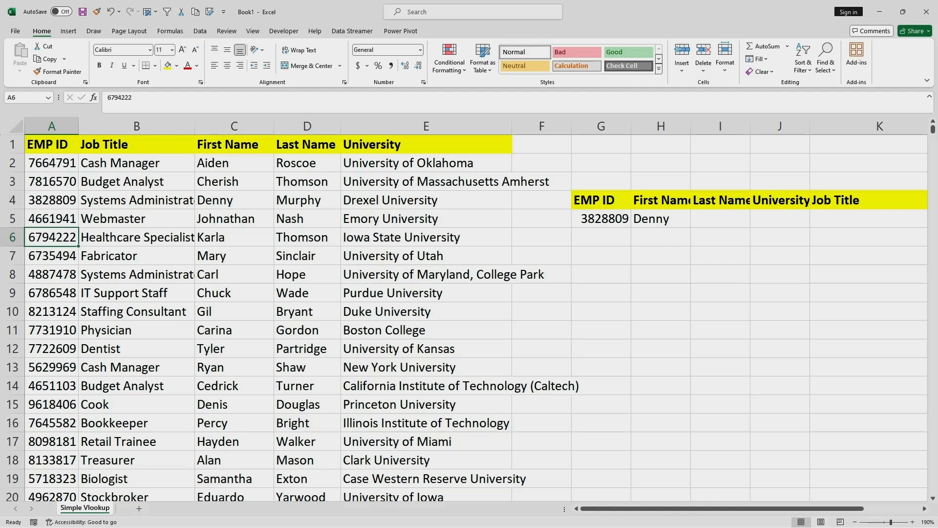
{"action": "key", "text": "ctrl+c"}
{"action": "left_click", "coordinate": [601, 218]}
{"action": "key", "text": "ctrl+v"}
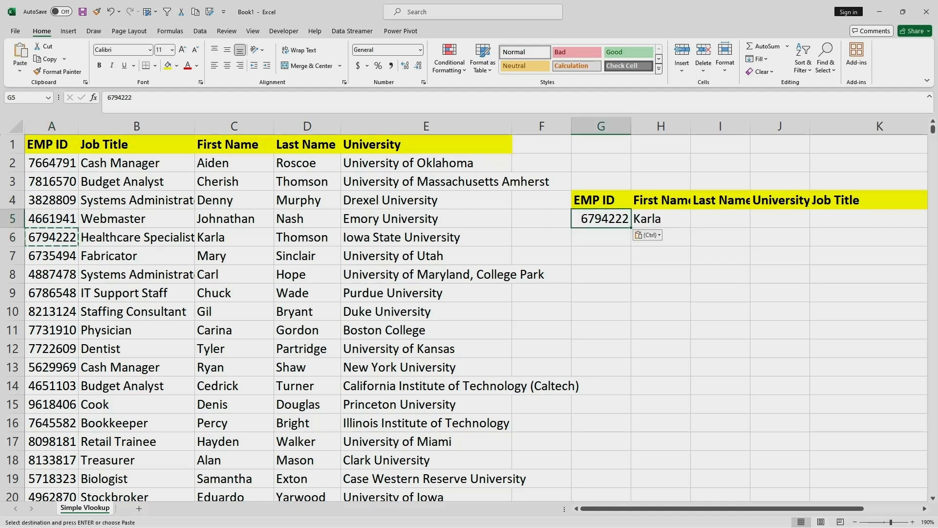
{"action": "key", "text": "Escape"}
Enter =VLOOKUP(G5,A:E,4,0) in I5 to return the last name and compare it with the source entry in D6.
{"action": "left_click", "coordinate": [720, 219]}
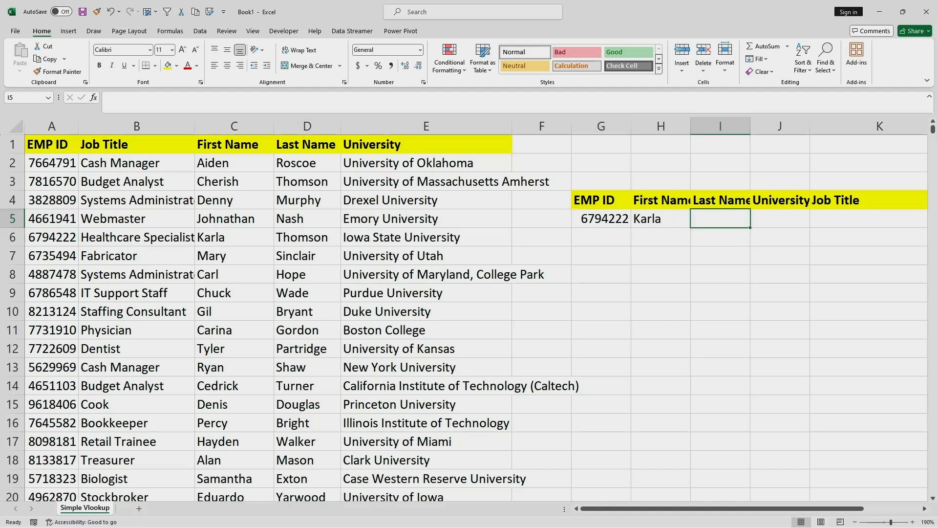
{"action": "type", "text": "="}
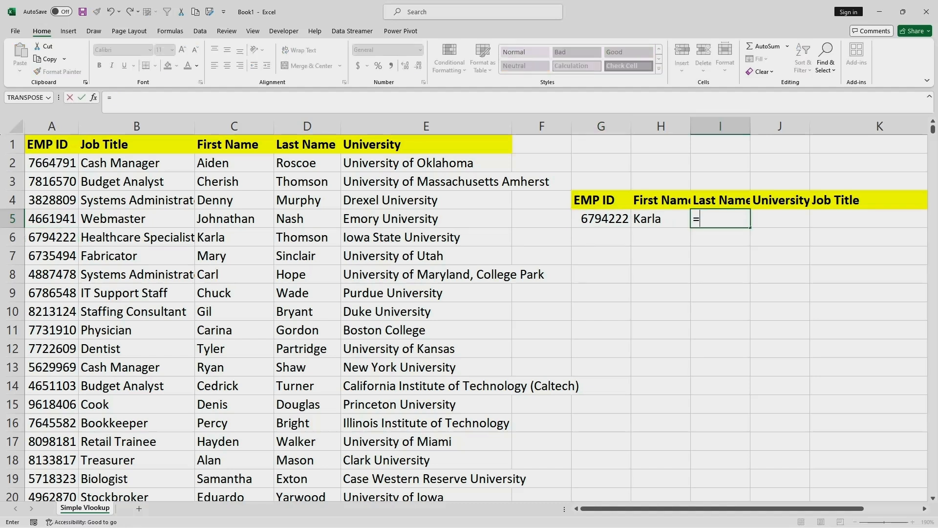
{"action": "type", "text": "Vlooq"}
{"action": "key", "text": "BackSpace"}
{"action": "key", "text": "BackSpace"}
{"action": "key", "text": "BackSpace"}
{"action": "key", "text": "BackSpace"}
{"action": "key", "text": "BackSpace"}
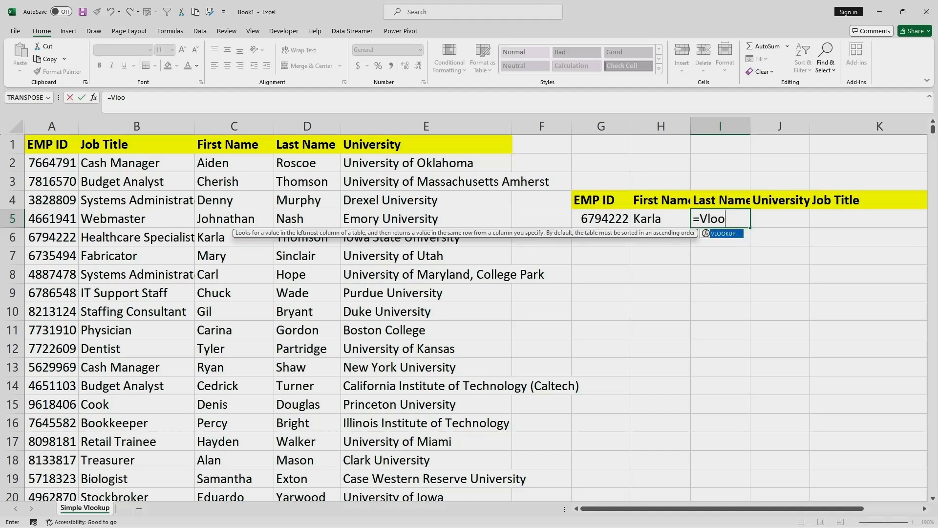
{"action": "type", "text": "Vloo"}
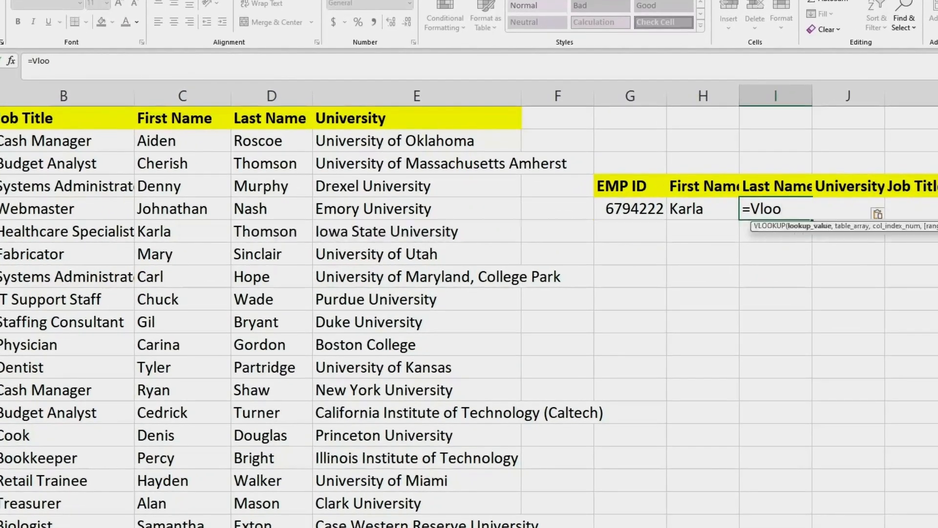
{"action": "key", "text": "Tab"}
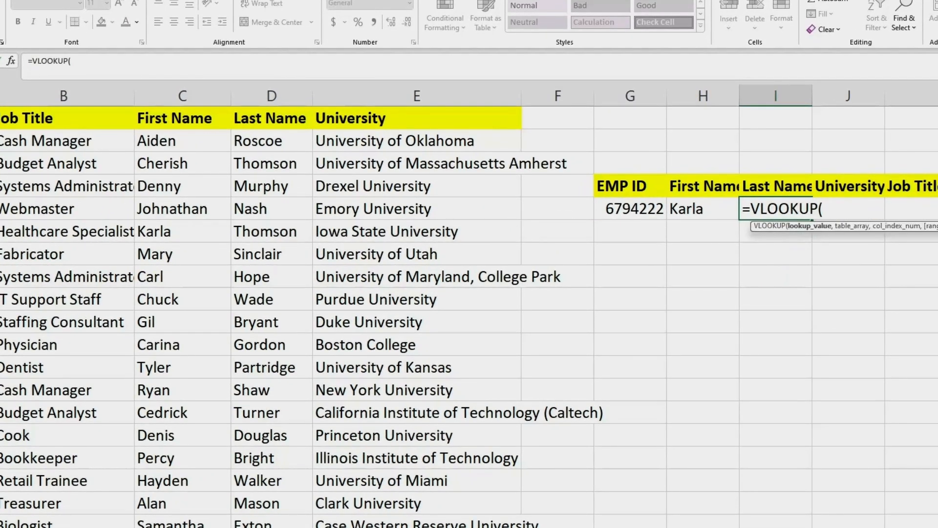
{"action": "left_click", "coordinate": [629, 208]}
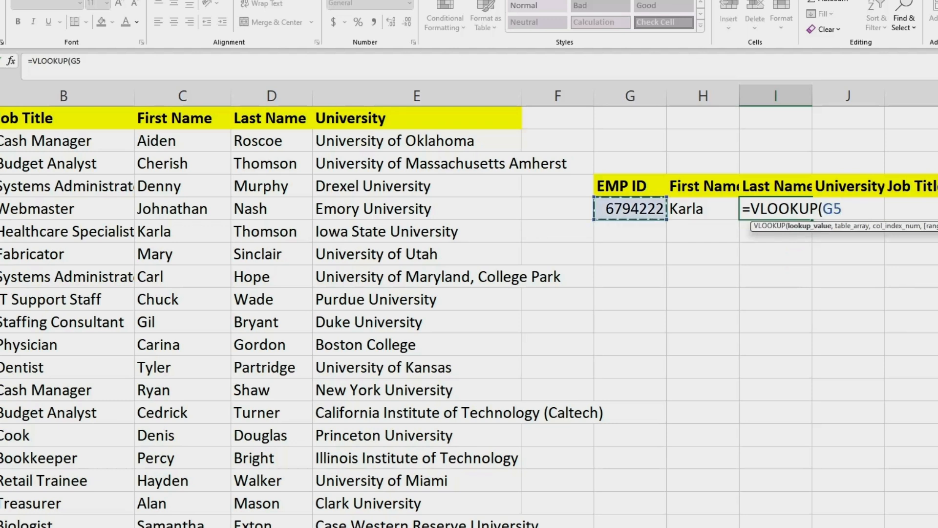
{"action": "type", "text": ","}
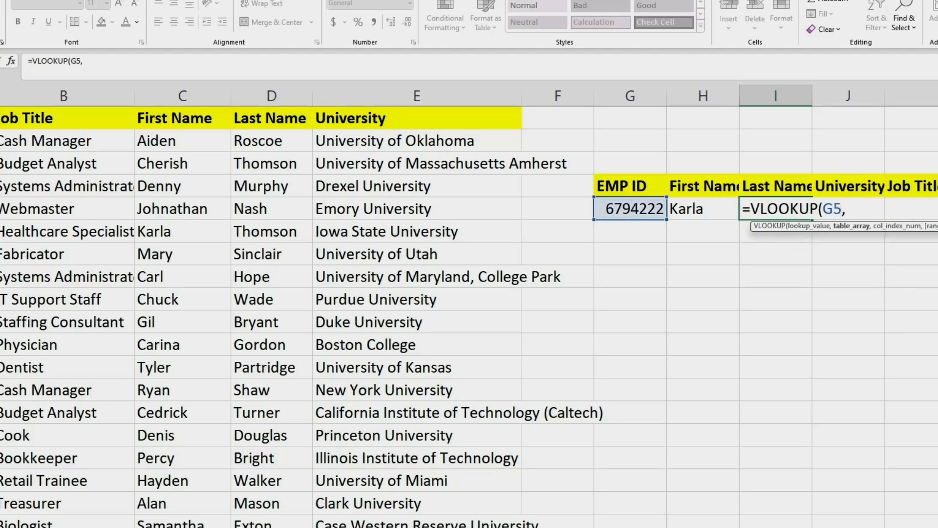
{"action": "left_click_drag", "start_coordinate": [1, 96], "coordinate": [515, 95]}
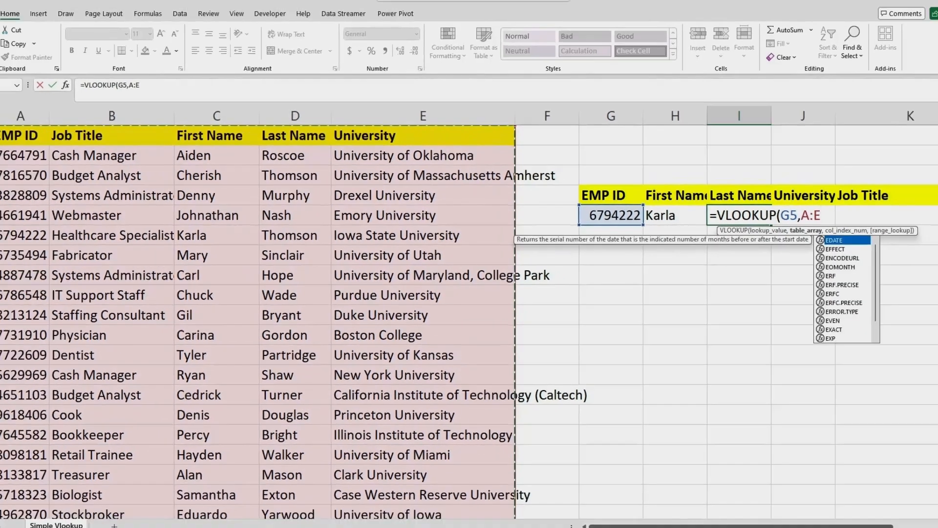
{"action": "type", "text": ","}
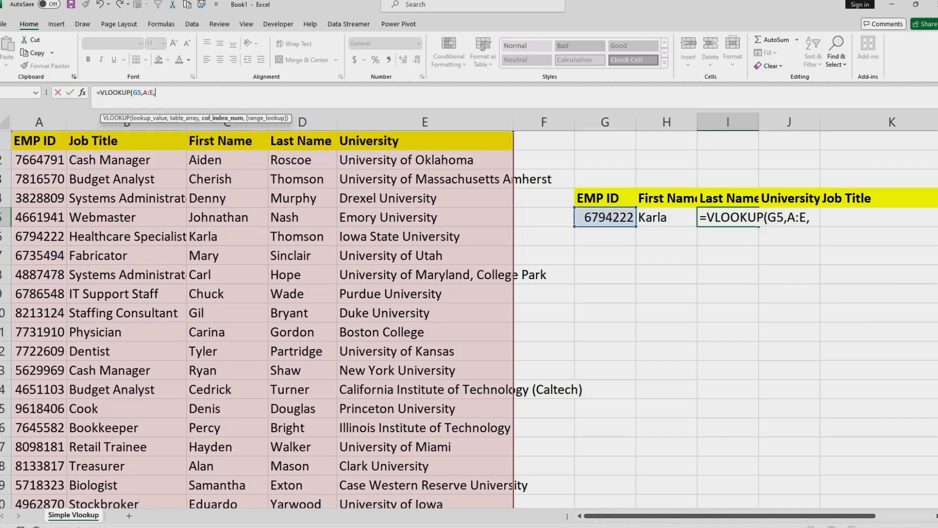
{"action": "type", "text": "4,0)"}
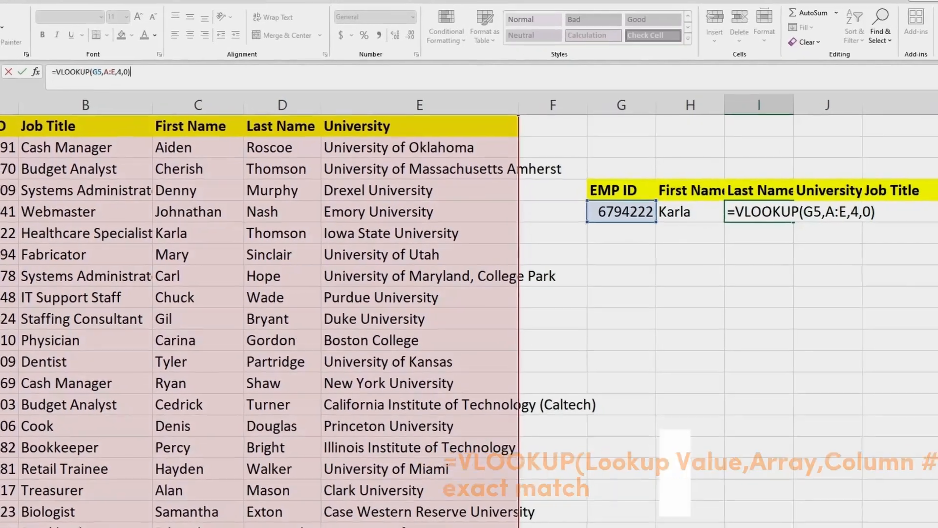
{"action": "key", "text": "Return"}
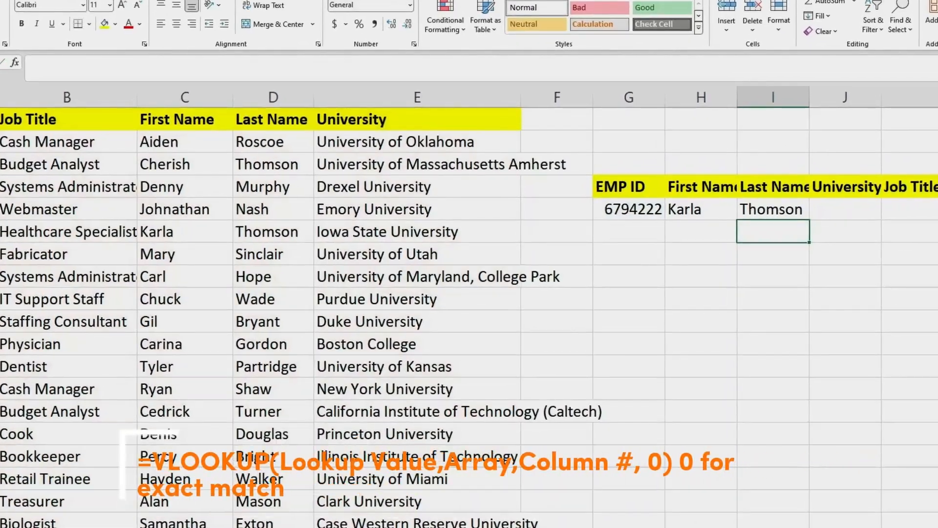
{"action": "key", "text": "Up"}
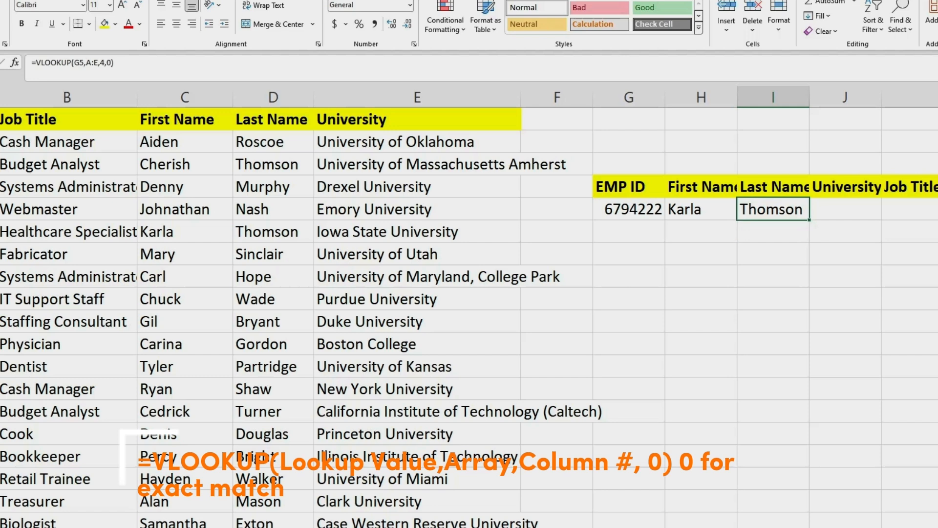
{"action": "left_click", "coordinate": [274, 232]}
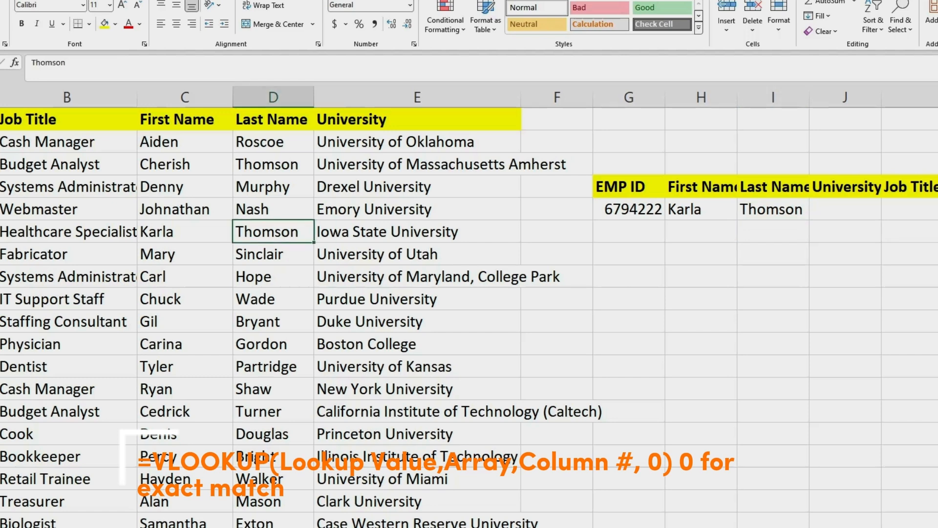
Enter =VLOOKUP(G5,A:E,5,0) in J5 to return the employee's university with an exact match.
{"action": "double_click", "coordinate": [845, 209]}
{"action": "type", "text": "="}
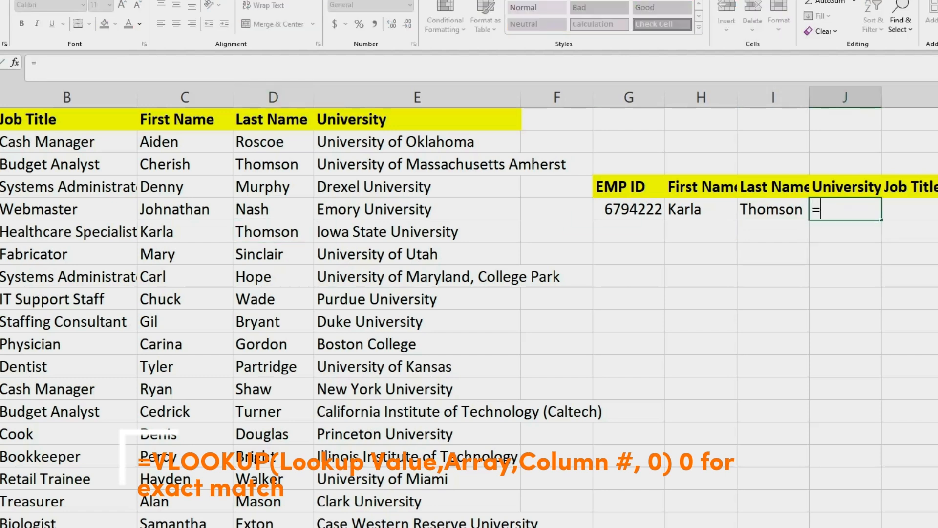
{"action": "type", "text": "Vlook"}
{"action": "key", "text": "Tab"}
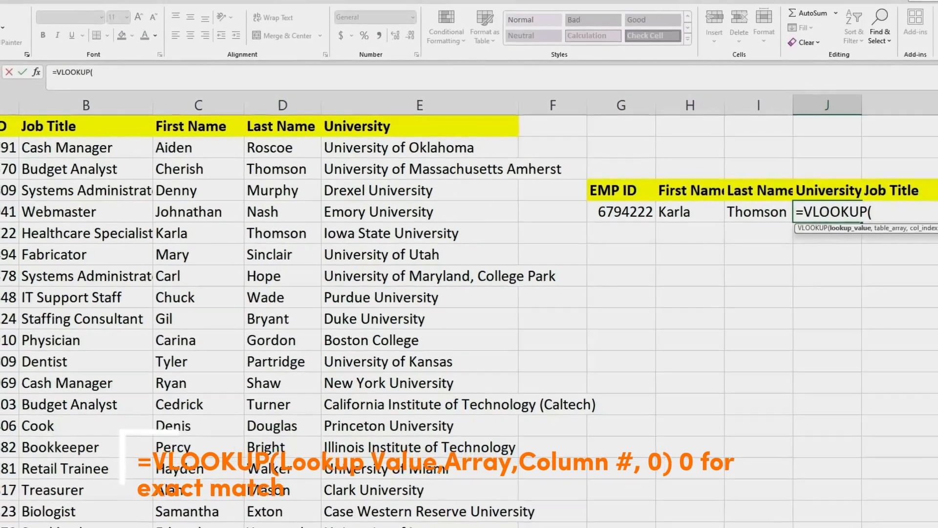
{"action": "left_click", "coordinate": [628, 209]}
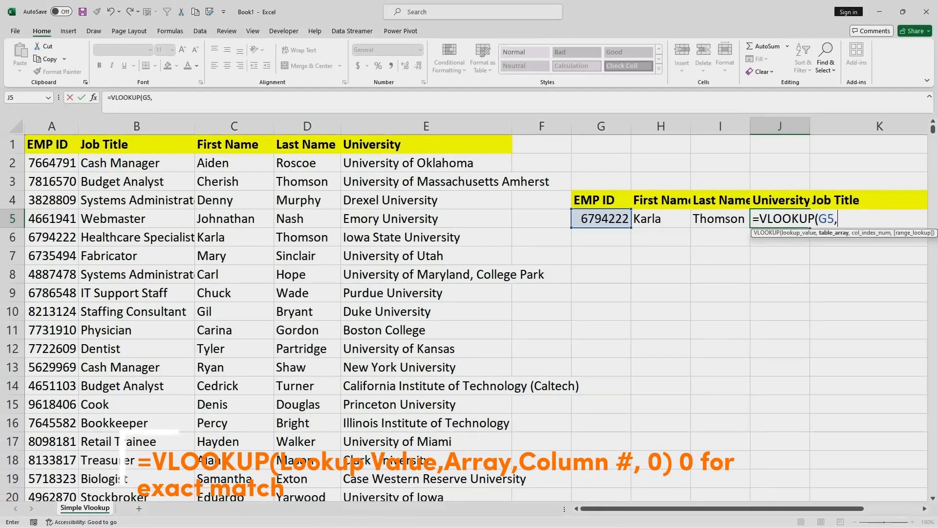
{"action": "left_click_drag", "start_coordinate": [51, 126], "coordinate": [493, 126]}
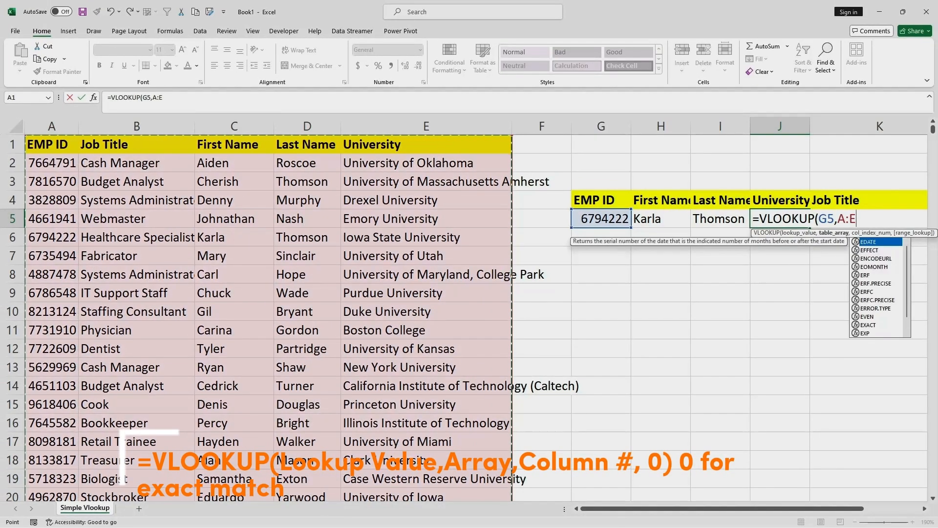
{"action": "left_click", "coordinate": [163, 98]}
{"action": "type", "text": ","}
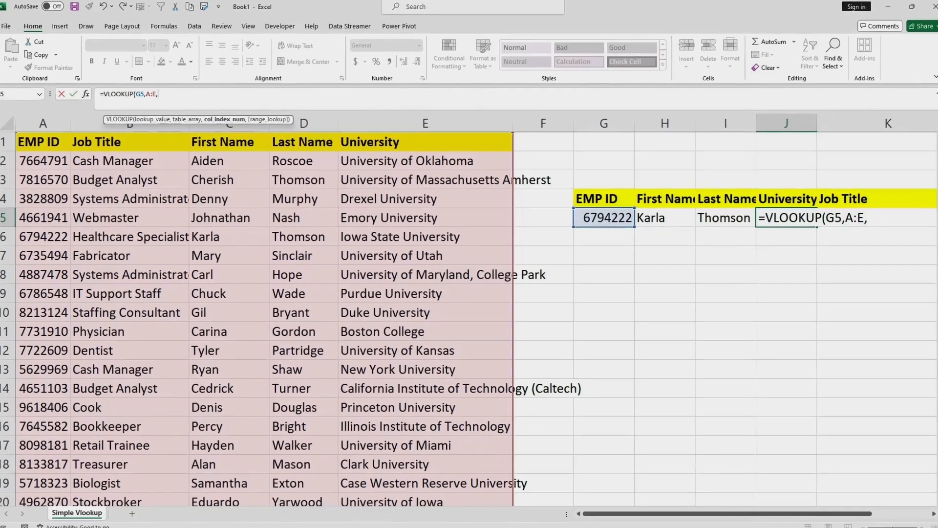
{"action": "type", "text": "5,"}
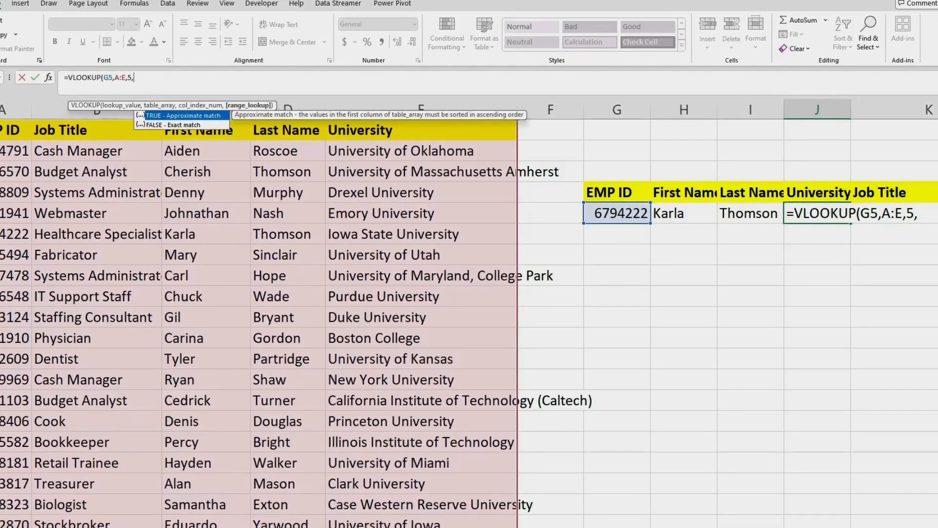
{"action": "type", "text": "0)"}
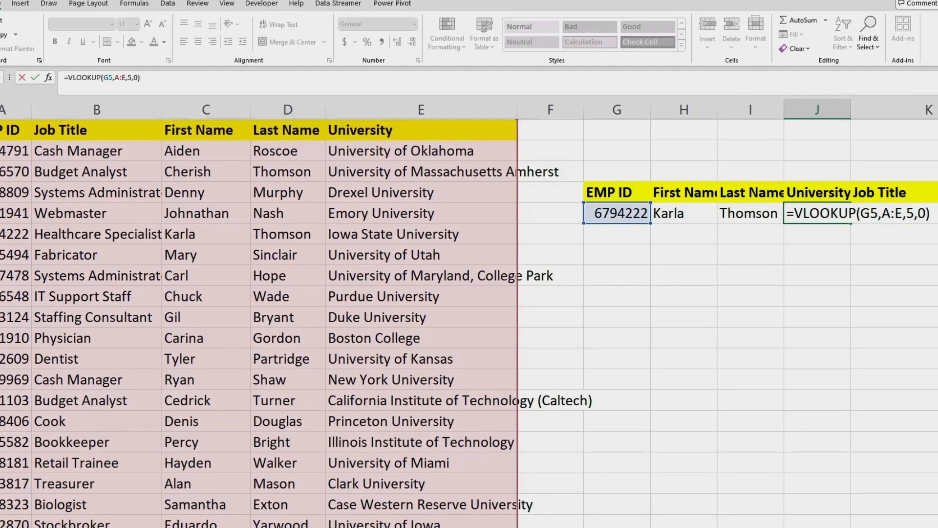
{"action": "key", "text": "Return"}
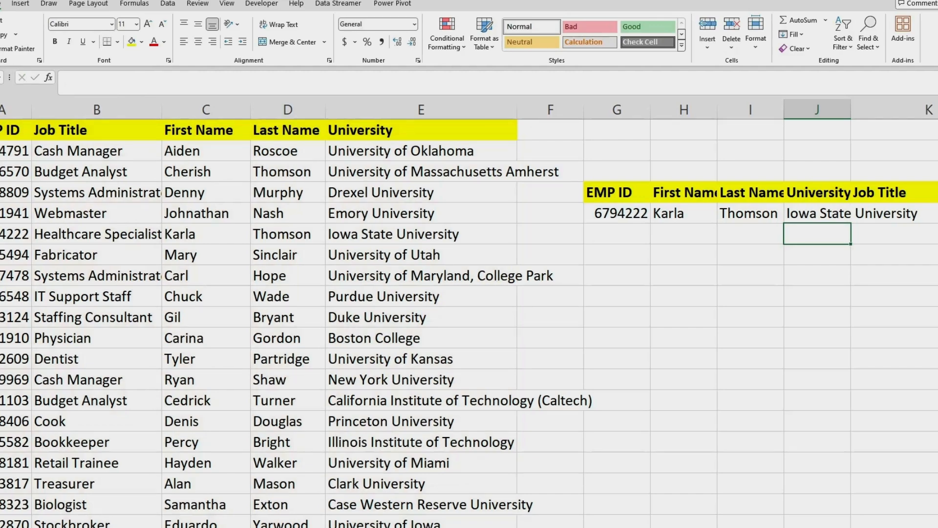
Auto-fit the width of column J to the university name and select J5.
{"action": "left_click", "coordinate": [899, 275]}
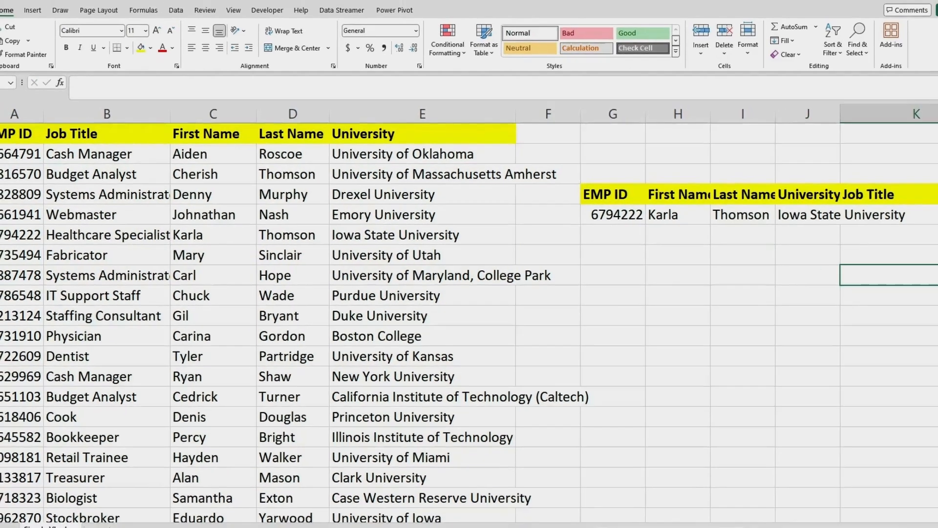
{"action": "double_click", "coordinate": [851, 110]}
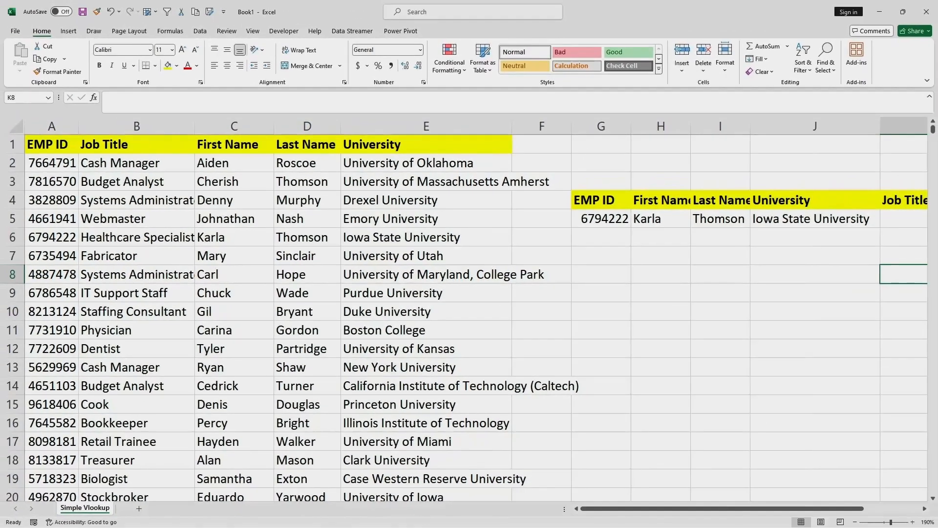
{"action": "left_click", "coordinate": [815, 219]}
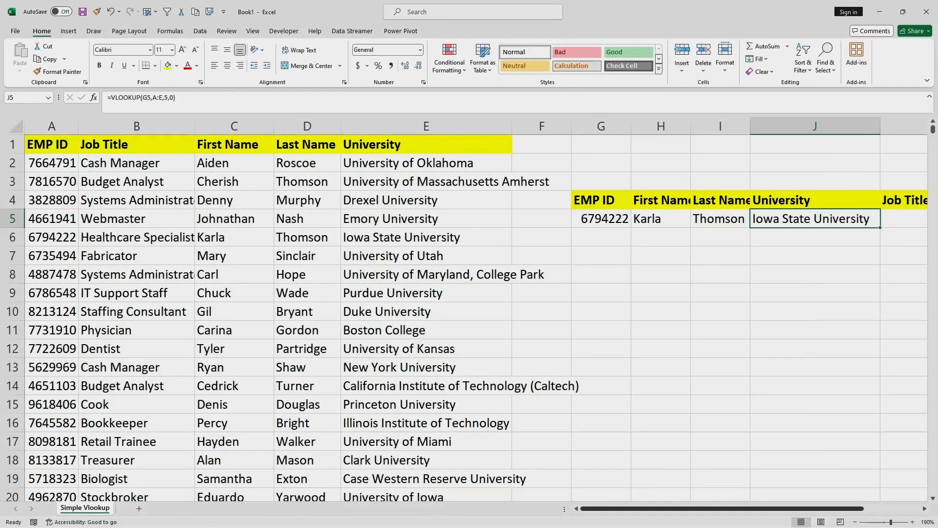
Enter =VLOOKUP(G5,A:E,2,0) in K5 to return the employee's job title with an exact match.
{"action": "left_click_drag", "start_coordinate": [767, 509], "coordinate": [824, 508]}
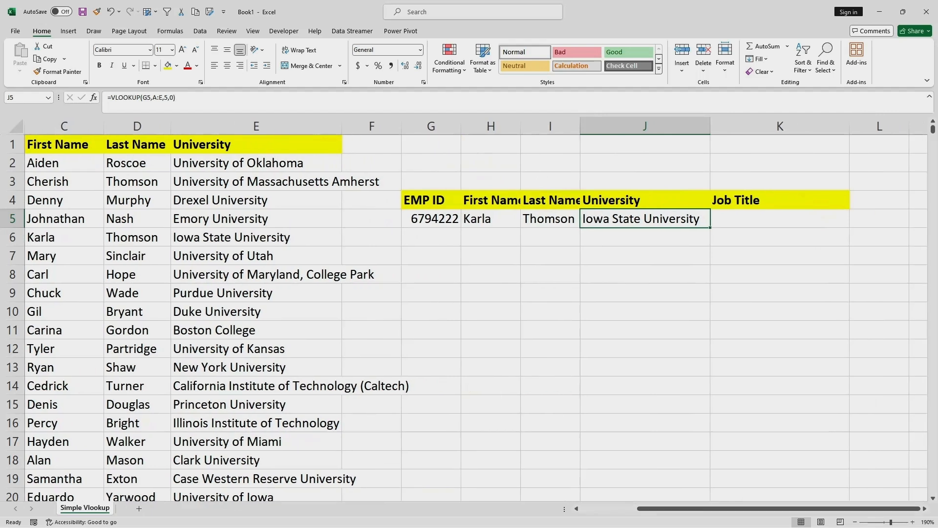
{"action": "left_click", "coordinate": [780, 218]}
{"action": "double_click", "coordinate": [780, 218]}
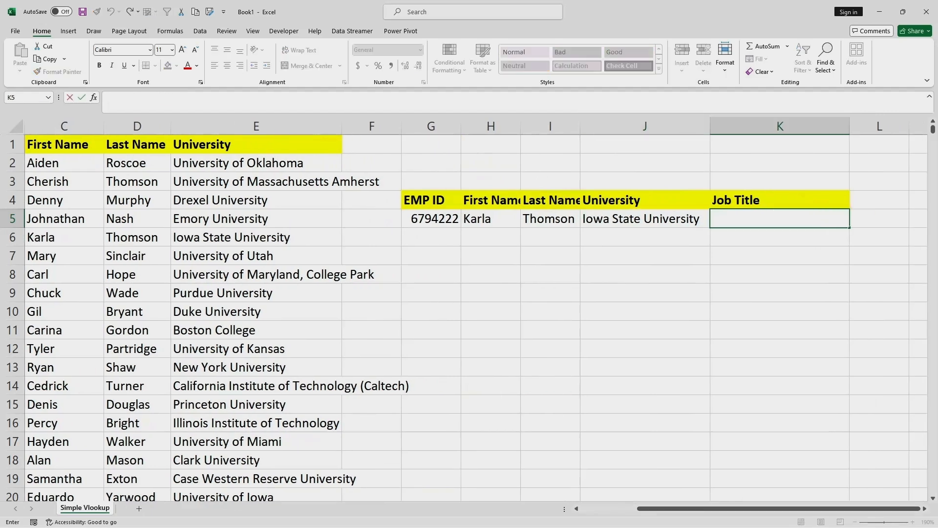
{"action": "key", "text": "F2"}
{"action": "type", "text": "=Vloo"}
{"action": "key", "text": "Tab"}
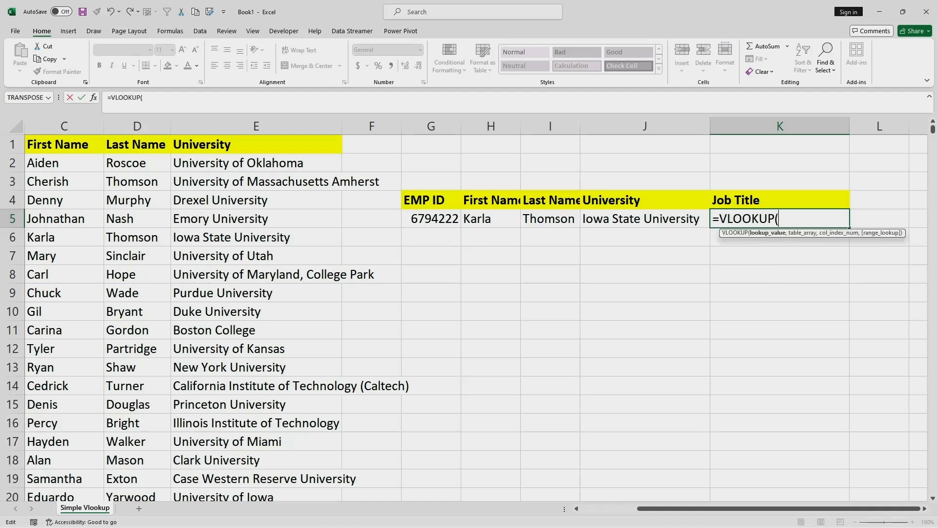
{"action": "left_click", "coordinate": [431, 219]}
{"action": "type", "text": ","}
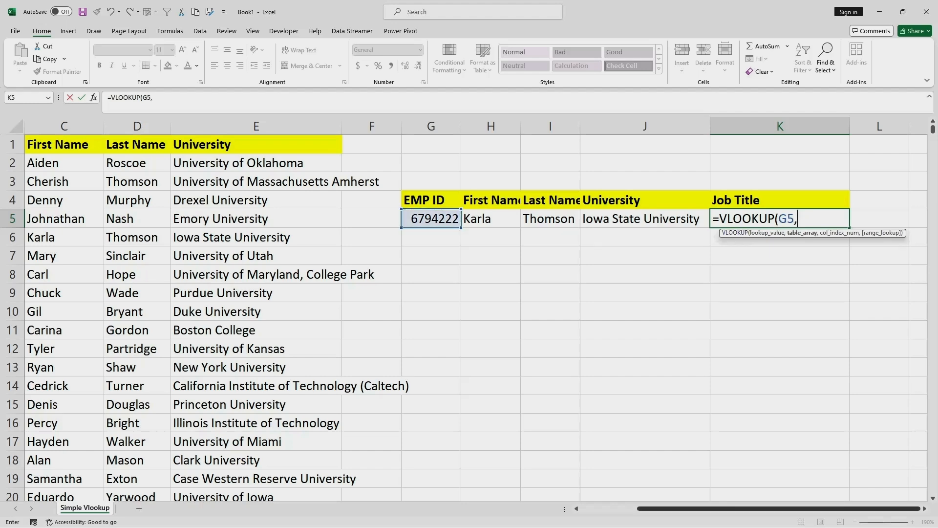
{"action": "left_click_drag", "start_coordinate": [778, 508], "coordinate": [722, 508]}
{"action": "left_click_drag", "start_coordinate": [51, 126], "coordinate": [508, 126]}
{"action": "left_click", "coordinate": [163, 98]}
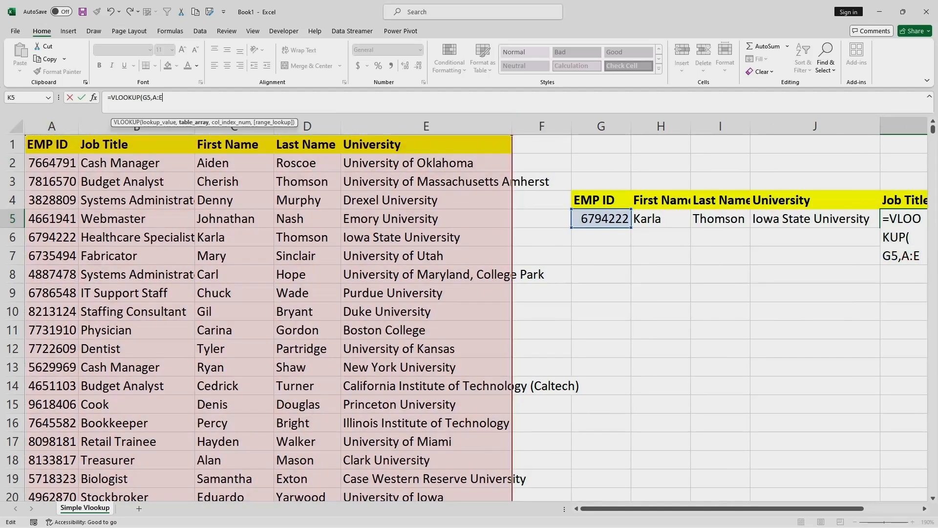
{"action": "type", "text": ","}
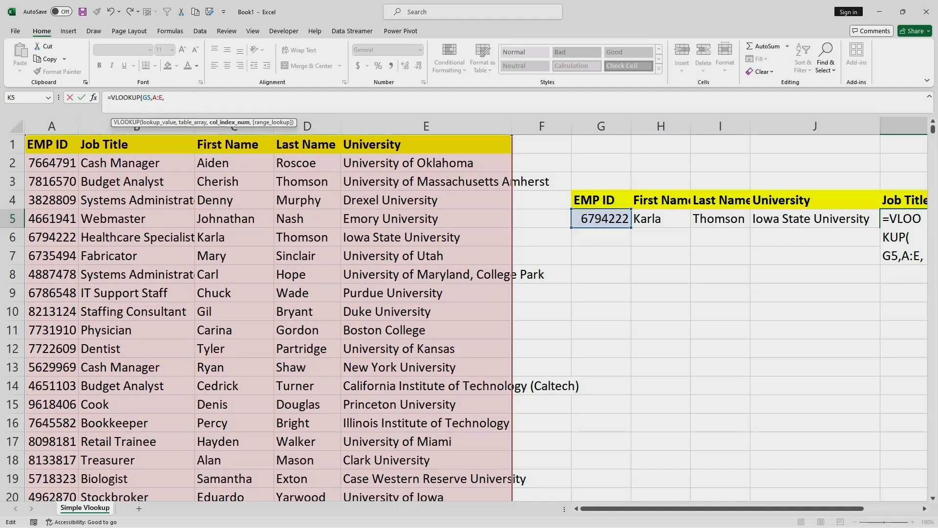
{"action": "type", "text": "2"}
{"action": "type", "text": ",0"}
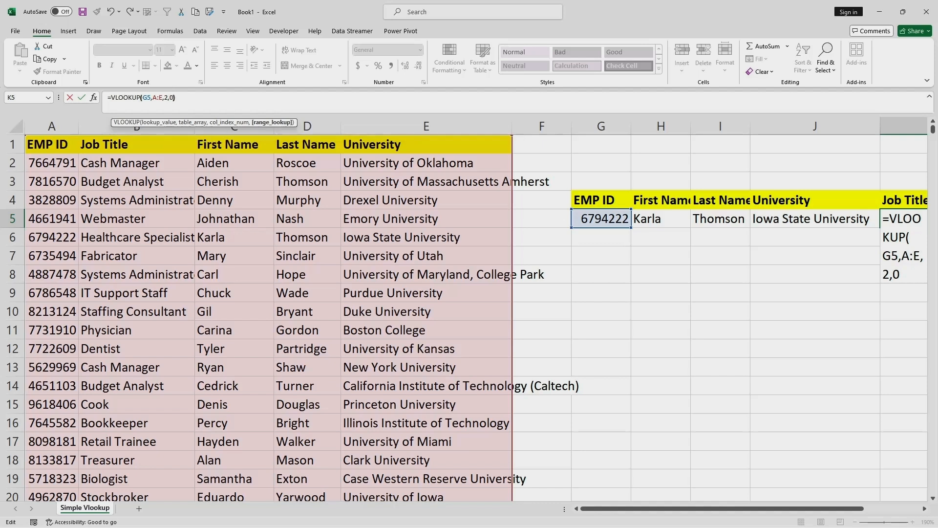
{"action": "type", "text": ")"}
{"action": "key", "text": "Return"}
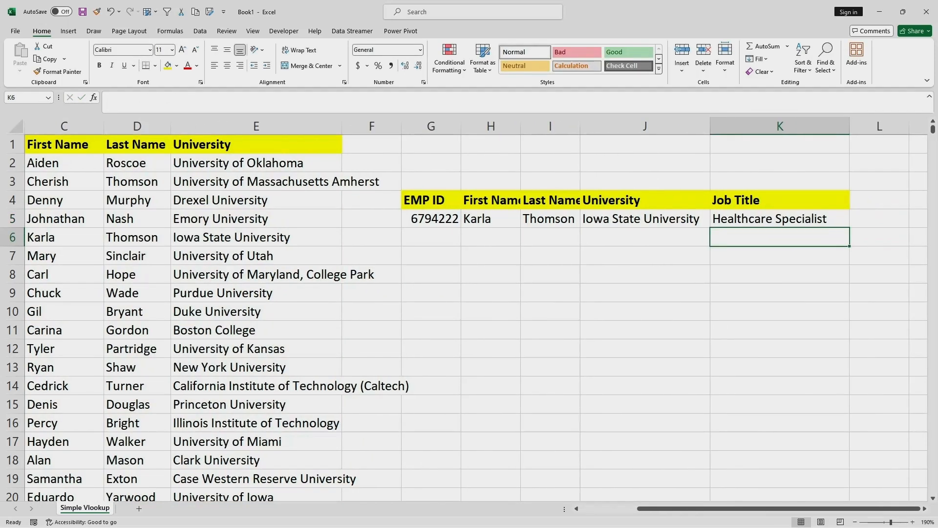
{"action": "left_click", "coordinate": [645, 292]}
{"action": "left_click", "coordinate": [779, 218]}
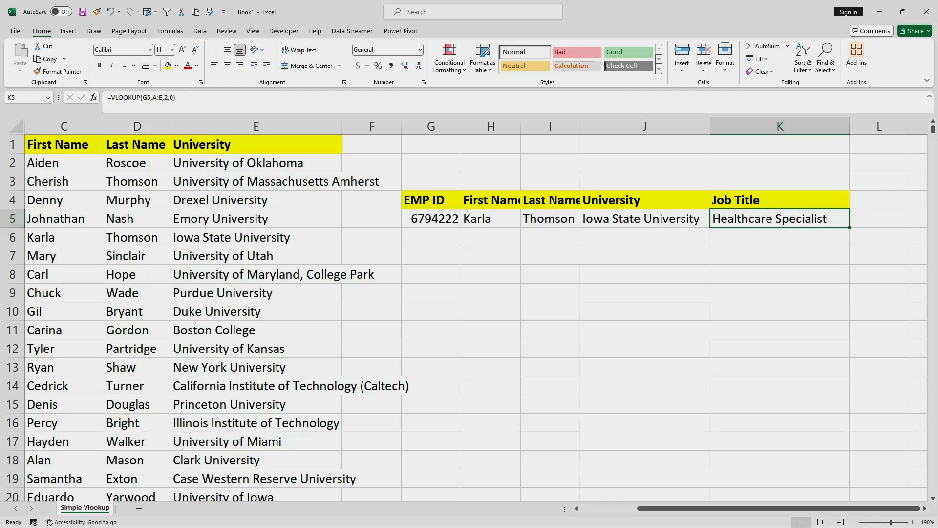
Replace the lookup EMP ID in G5 with a copy of the EMP ID from A29 to test the formulas.
{"action": "left_click", "coordinate": [431, 218]}
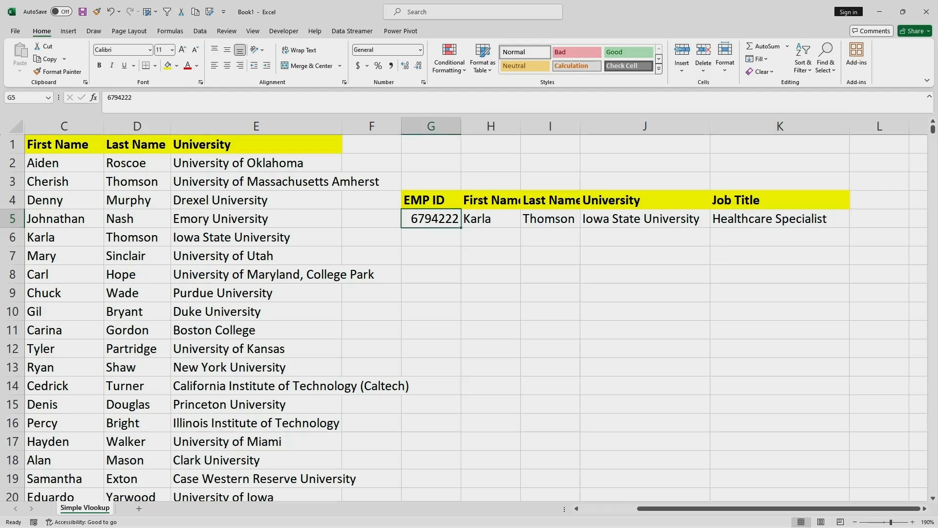
{"action": "key", "text": "ctrl+c"}
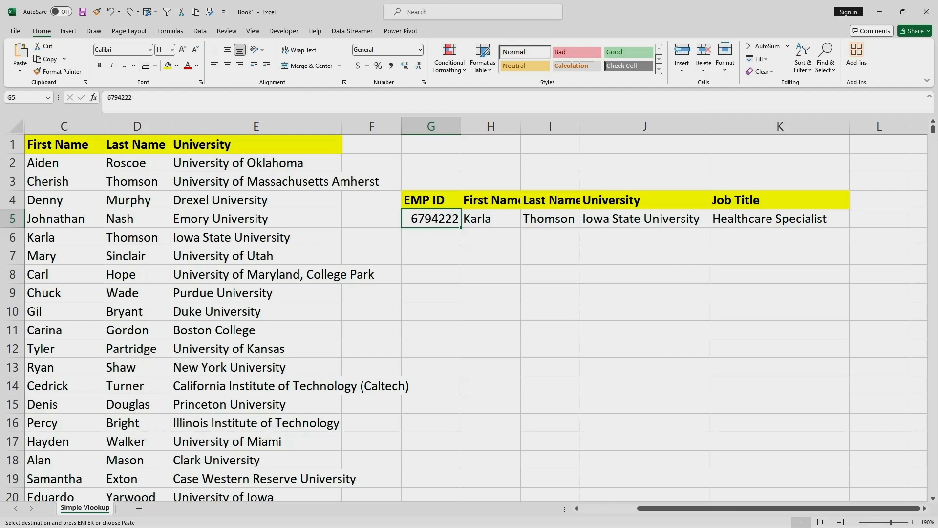
{"action": "left_click_drag", "start_coordinate": [664, 509], "coordinate": [607, 509]}
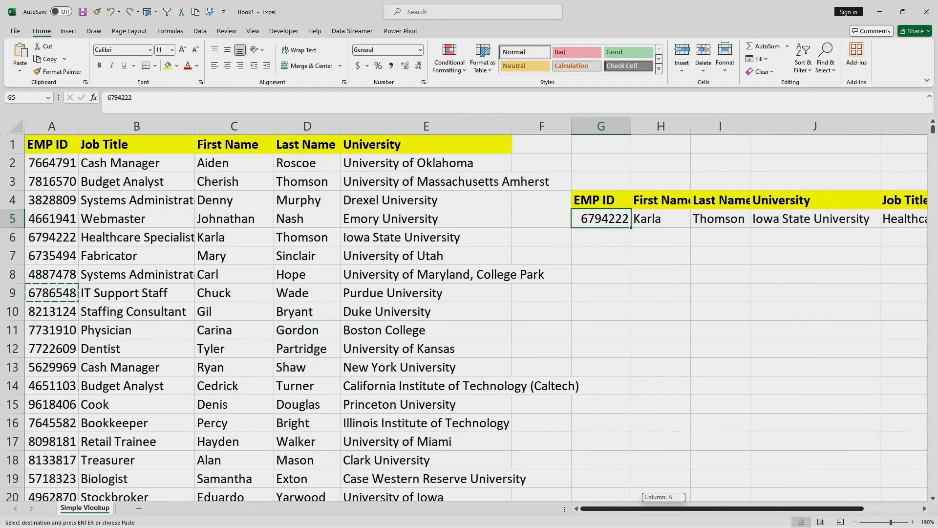
{"action": "scroll", "coordinate": [469, 318], "scroll_direction": "down", "scroll_amount": 5}
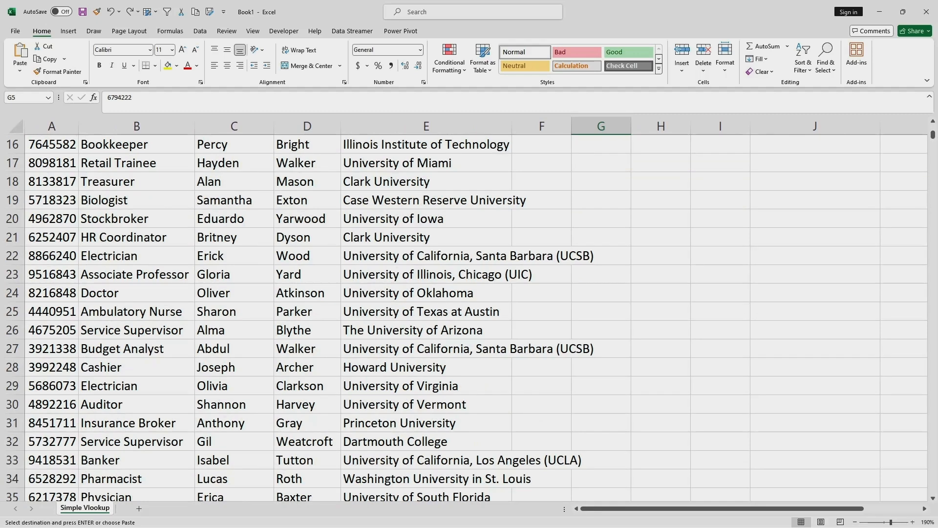
{"action": "left_click", "coordinate": [52, 386]}
{"action": "key", "text": "ctrl+c"}
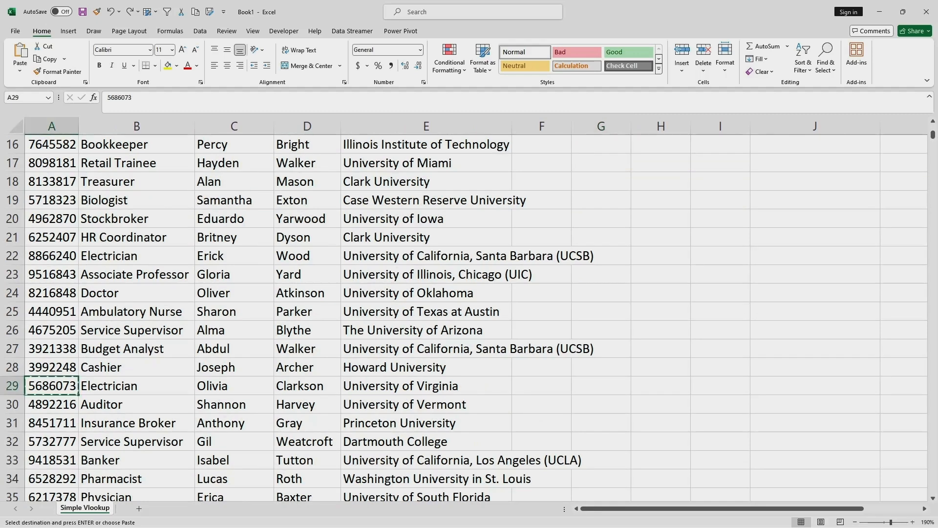
{"action": "scroll", "coordinate": [469, 317], "scroll_direction": "up", "scroll_amount": 5}
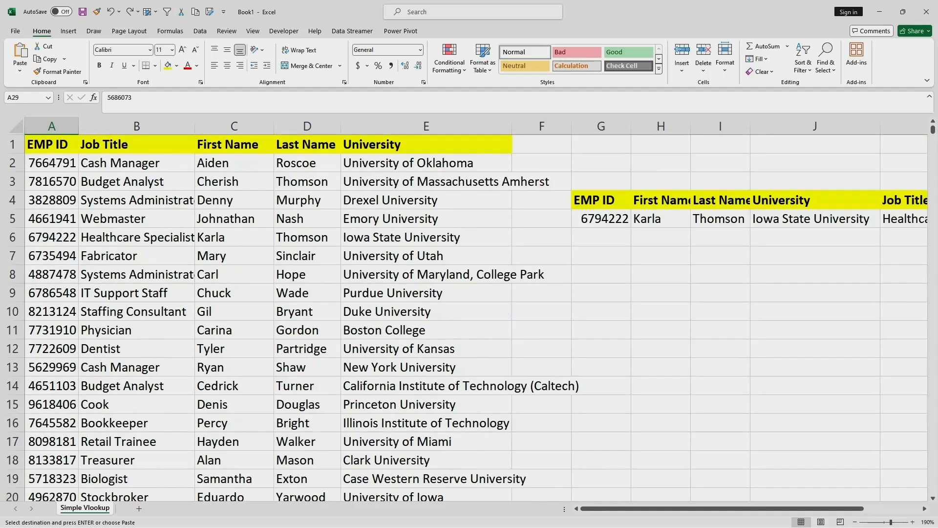
{"action": "left_click", "coordinate": [601, 218]}
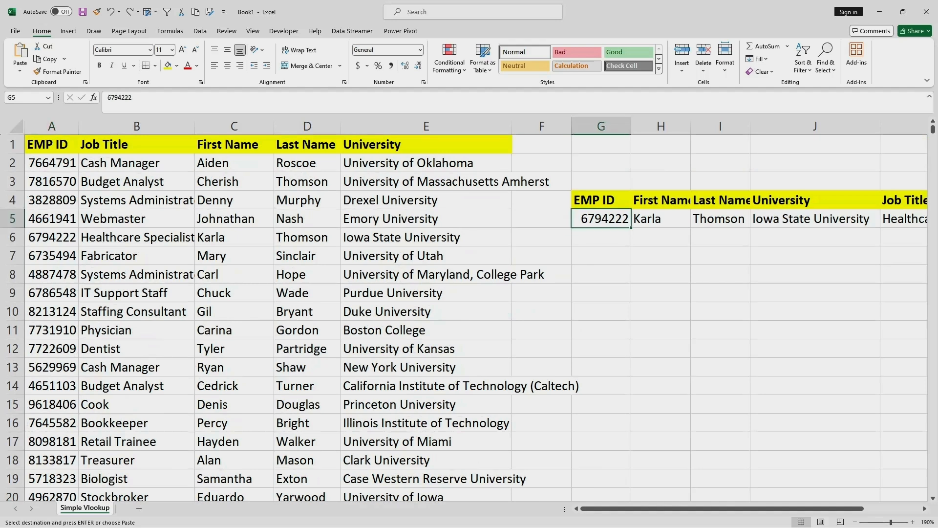
{"action": "key", "text": "ctrl+v"}
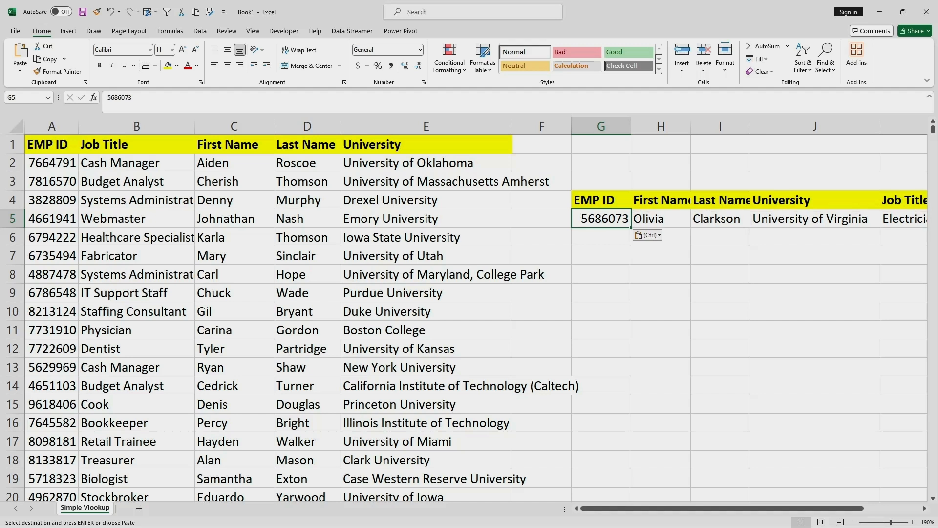
Clear the lookup EMP ID from G5.
{"action": "key", "text": "BackSpace"}
{"action": "left_click", "coordinate": [660, 293]}
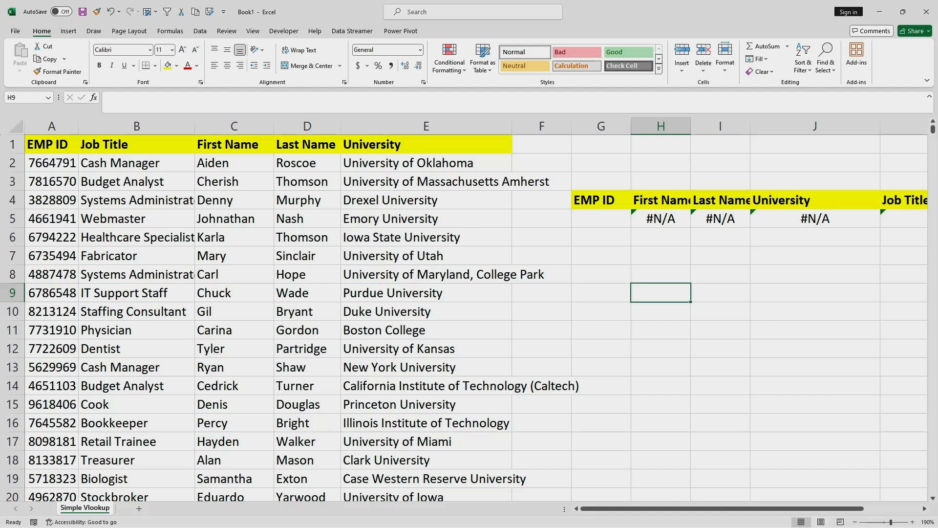
Test the lookup by copying the EMP ID from A12 into G5, and empty G5 again.
{"action": "left_click", "coordinate": [52, 349]}
{"action": "key", "text": "ctrl+c"}
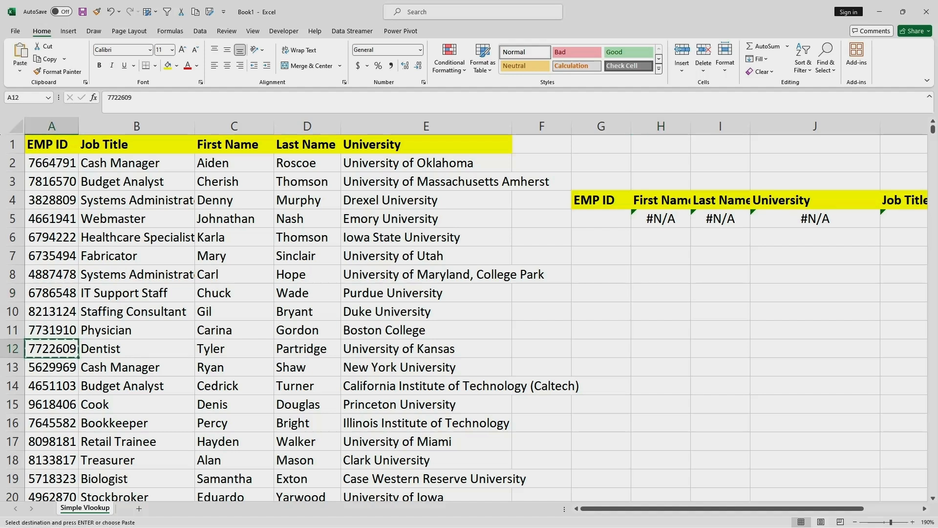
{"action": "left_click", "coordinate": [601, 219]}
{"action": "key", "text": "ctrl+v"}
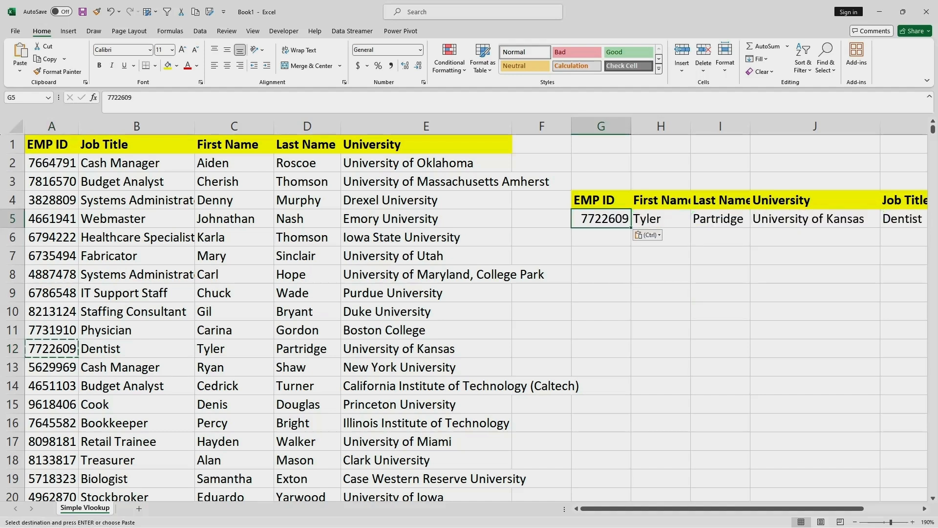
{"action": "key", "text": "ctrl+z"}
{"action": "key", "text": "Delete"}
Replace the existing formula in H5 with the start of an IFERROR formula that wraps a VLOOKUP.
{"action": "left_click", "coordinate": [660, 219]}
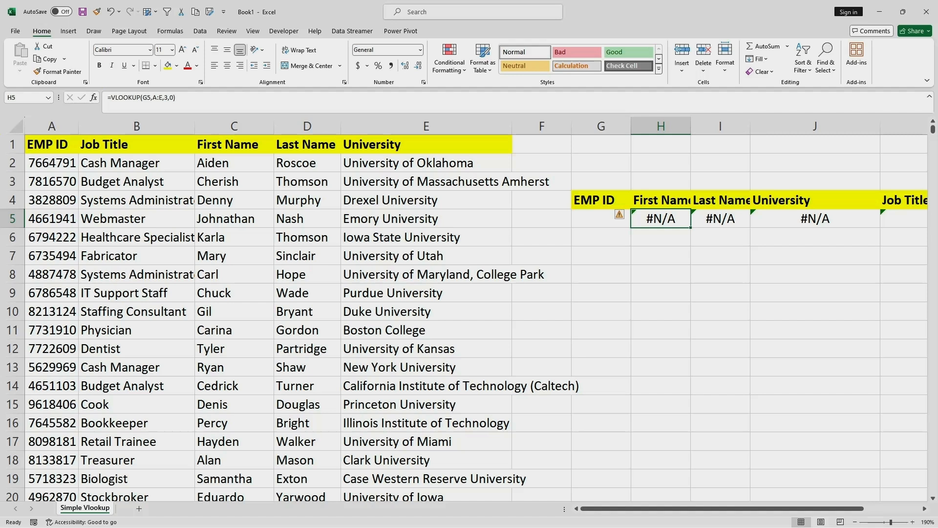
{"action": "left_click_drag", "start_coordinate": [189, 97], "coordinate": [106, 98]}
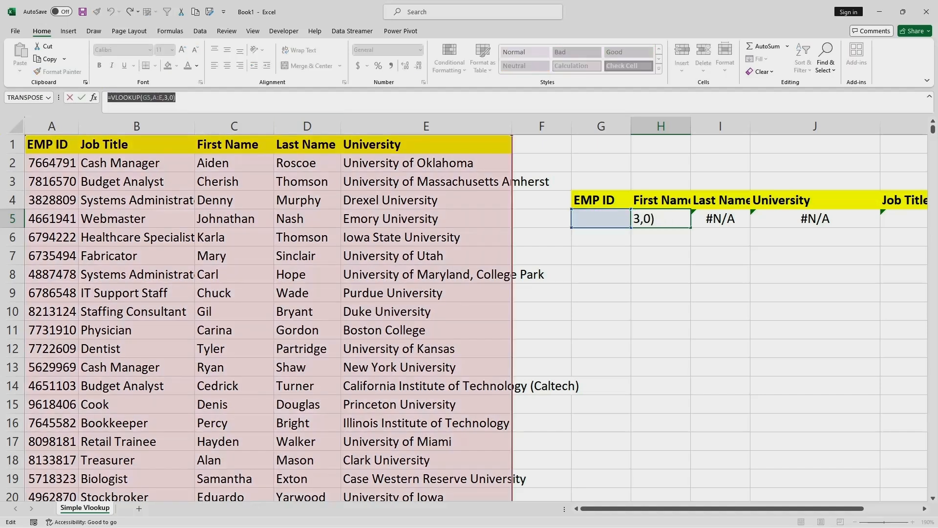
{"action": "key", "text": "BackSpace"}
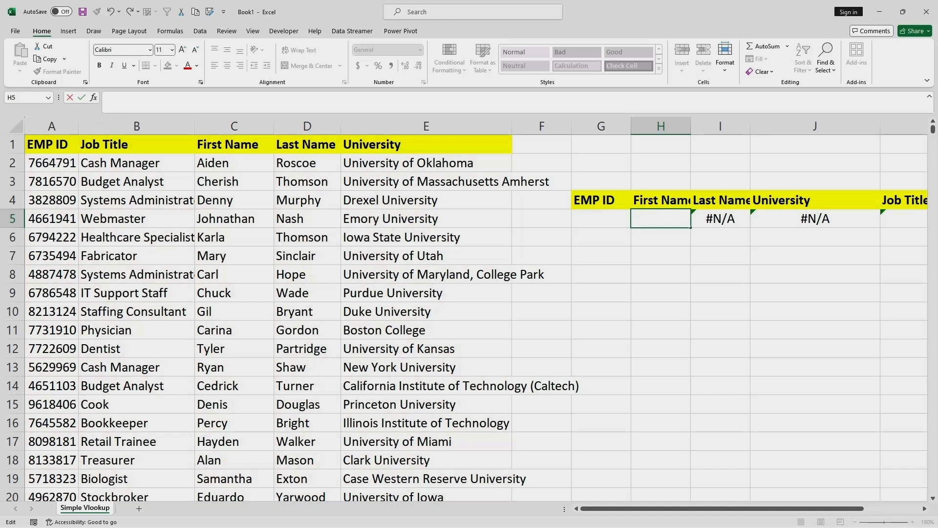
{"action": "type", "text": "="}
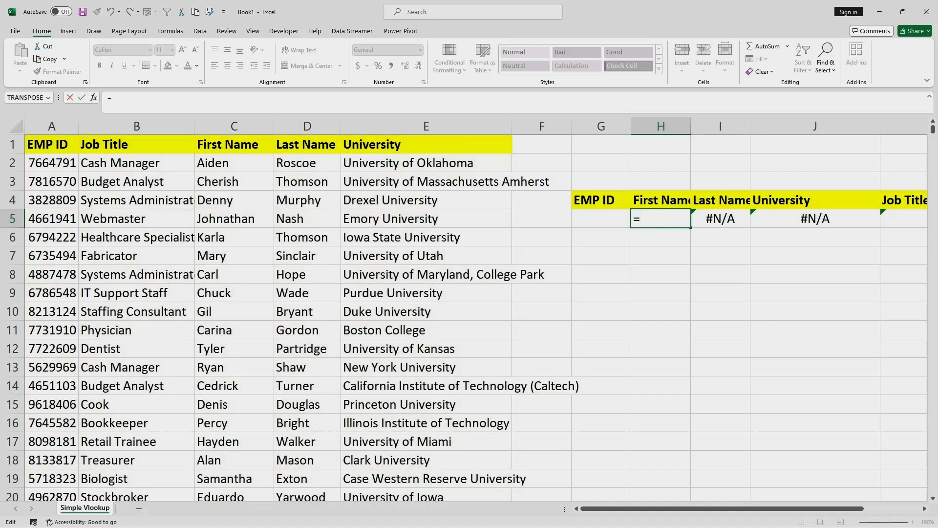
{"action": "type", "text": "IFerror"}
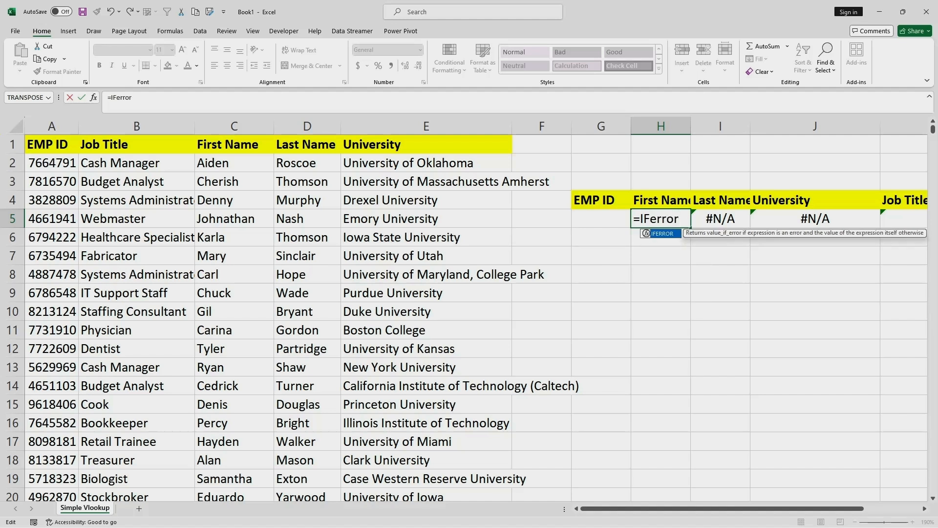
{"action": "key", "text": "Tab"}
{"action": "type", "text": "Vloo"}
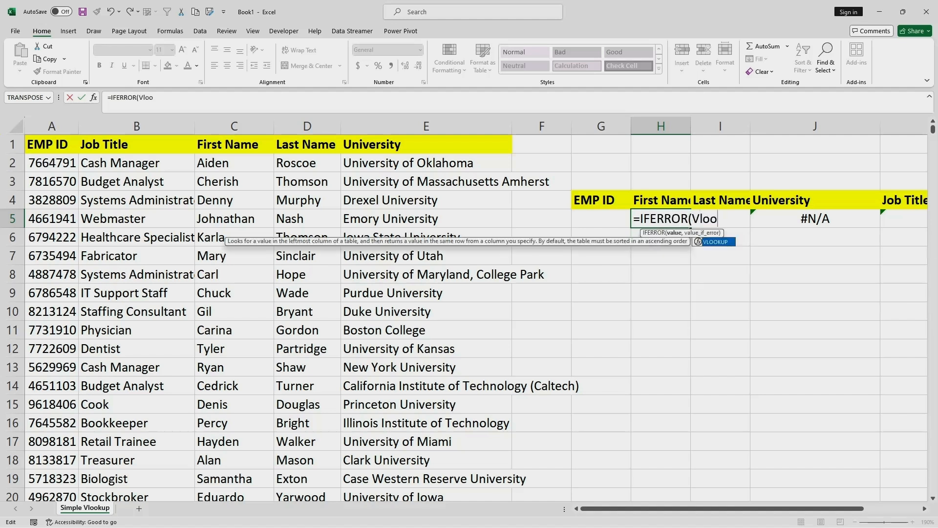
{"action": "key", "text": "Tab"}
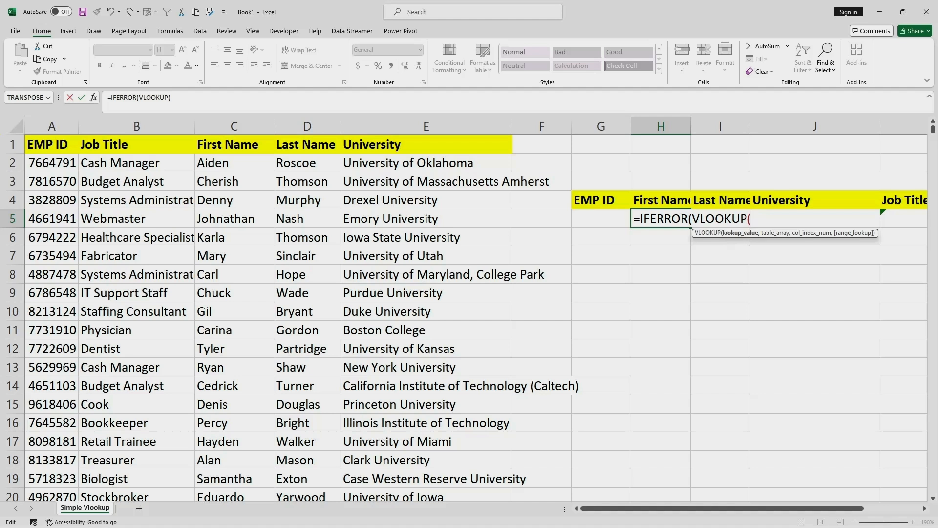
Fill in the nested VLOOKUP in H5 with lookup value G5, table A:E, column index 3 and exact match 0.
{"action": "key", "text": "Left"}
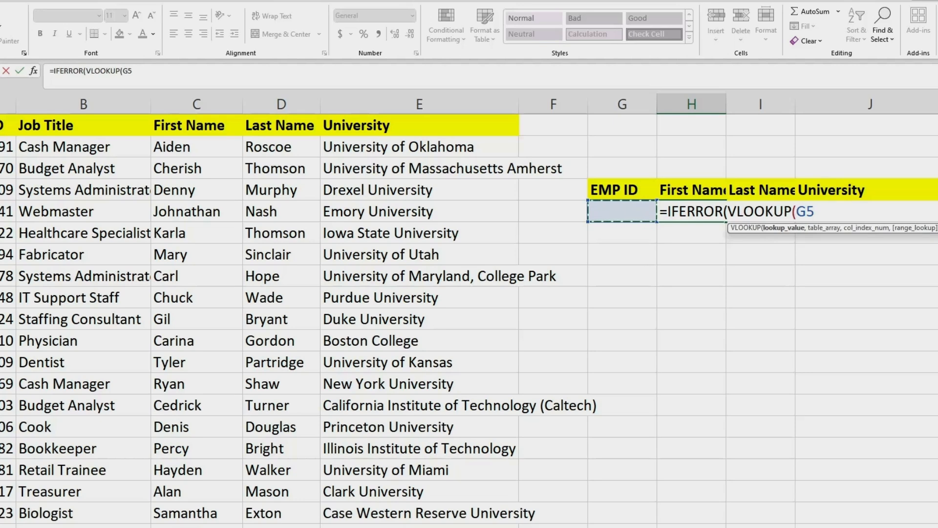
{"action": "key", "text": "F2"}
{"action": "type", "text": ","}
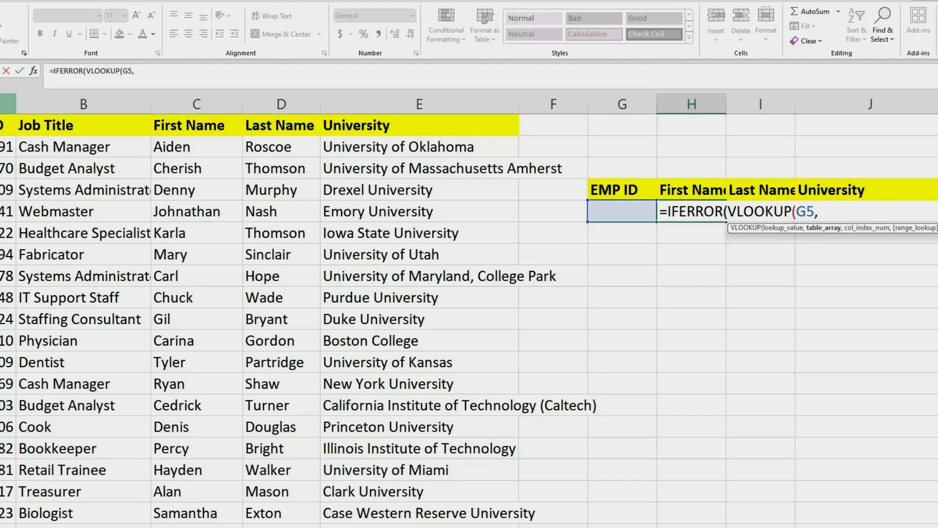
{"action": "left_click_drag", "start_coordinate": [8, 104], "coordinate": [419, 104]}
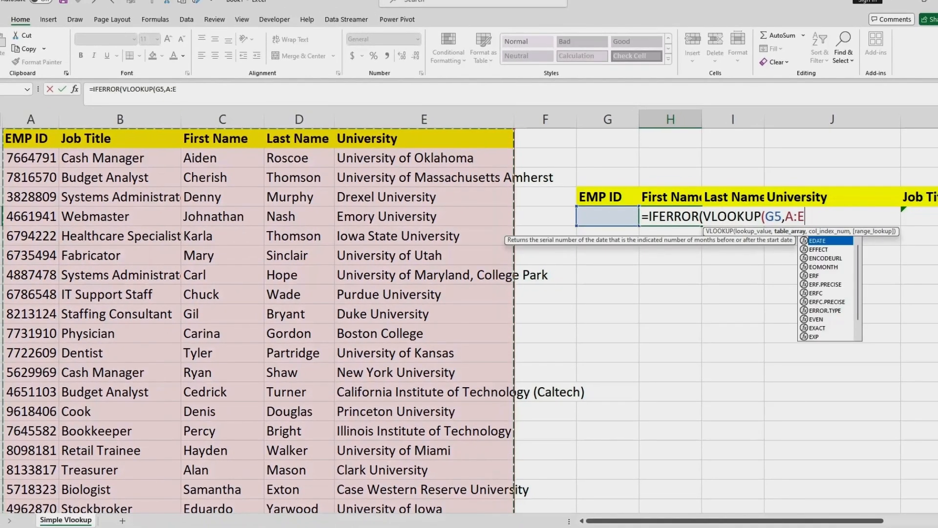
{"action": "left_click", "coordinate": [177, 90]}
{"action": "type", "text": ","}
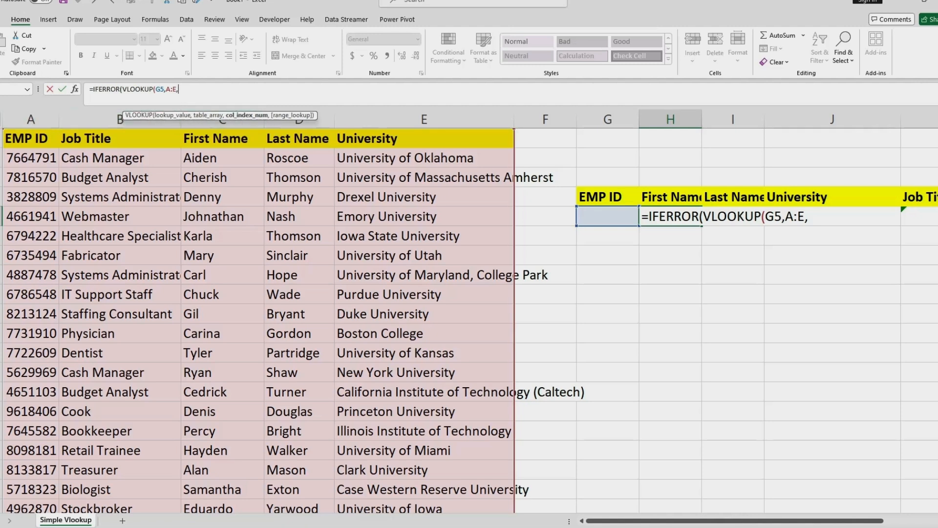
{"action": "type", "text": "3,"}
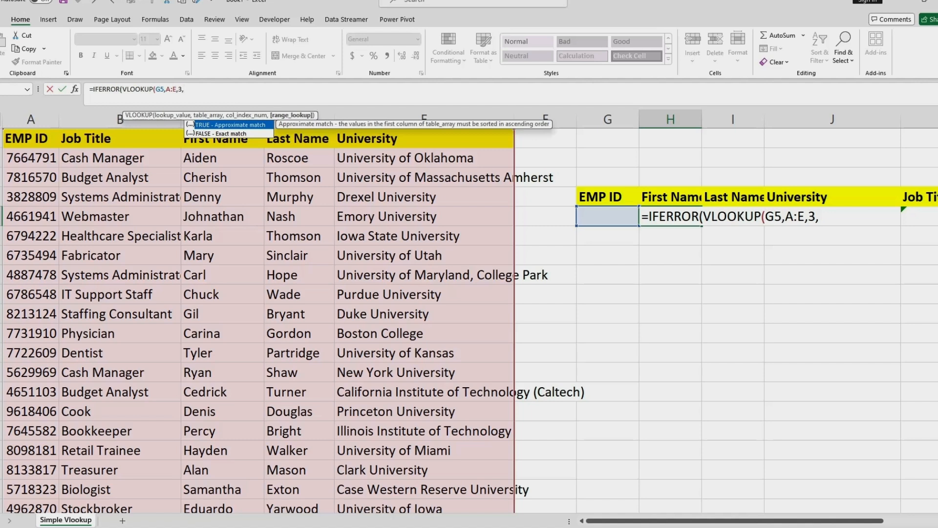
{"action": "type", "text": "0)"}
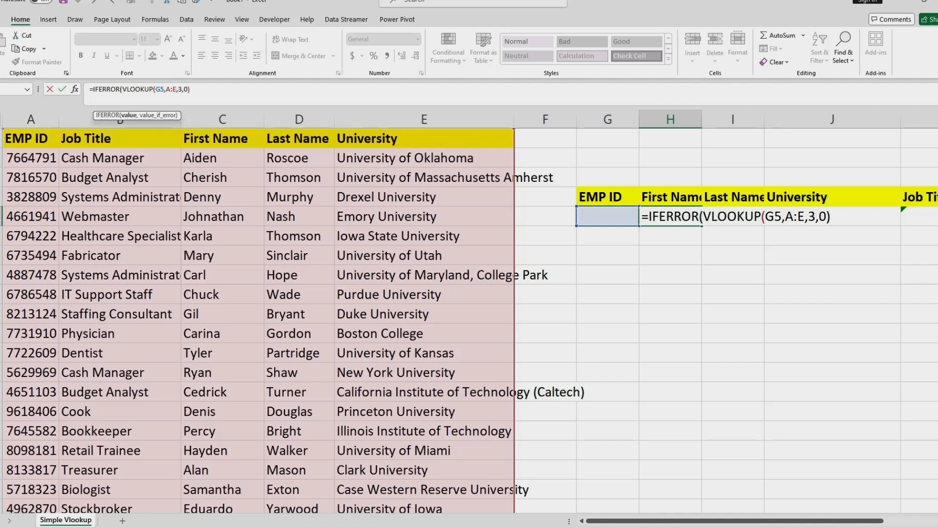
Complete the IFERROR formula in H5 with the fallback text "Input EMPID in G5".
{"action": "type", "text": ",\""}
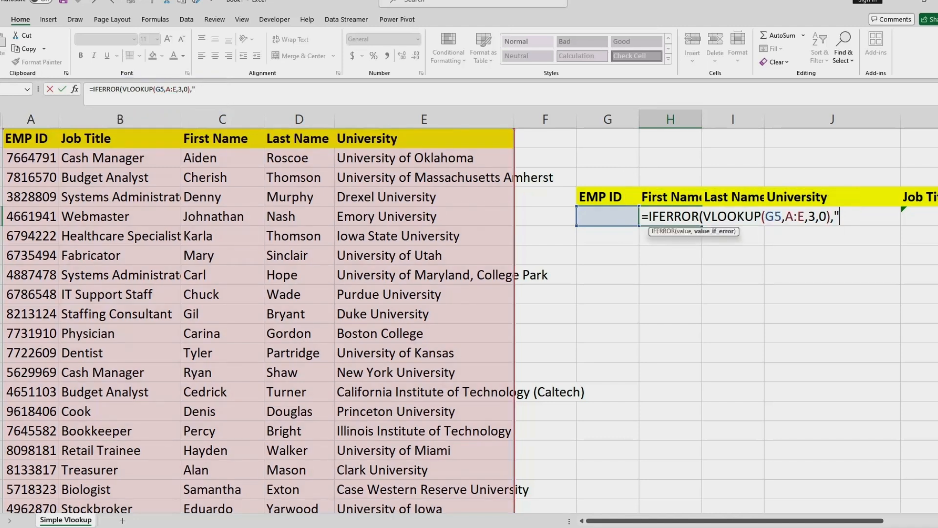
{"action": "type", "text": "Input EMPID"}
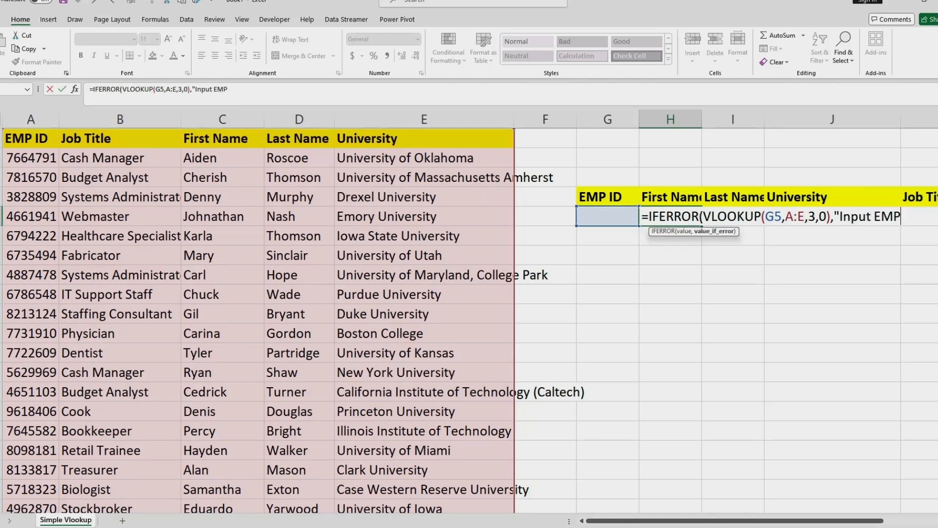
{"action": "type", "text": "in"}
{"action": "type", "text": " G5"}
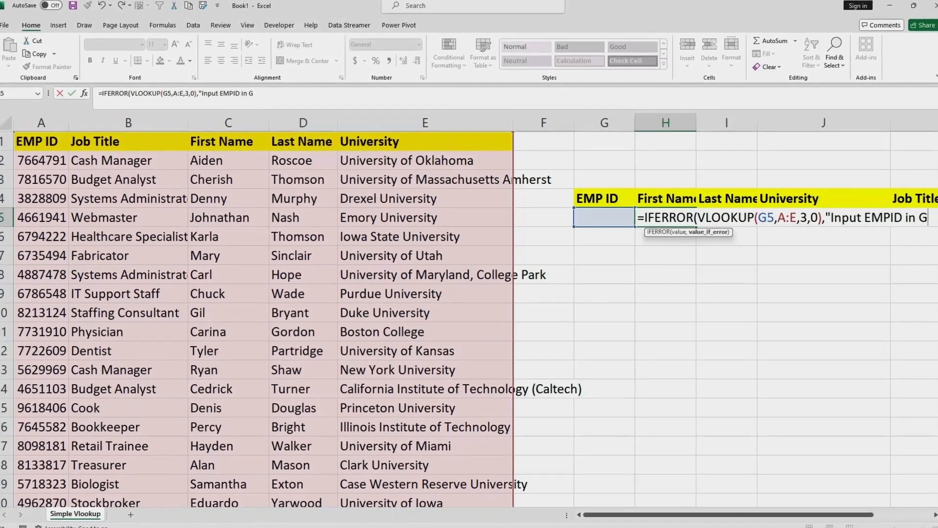
{"action": "type", "text": "\""}
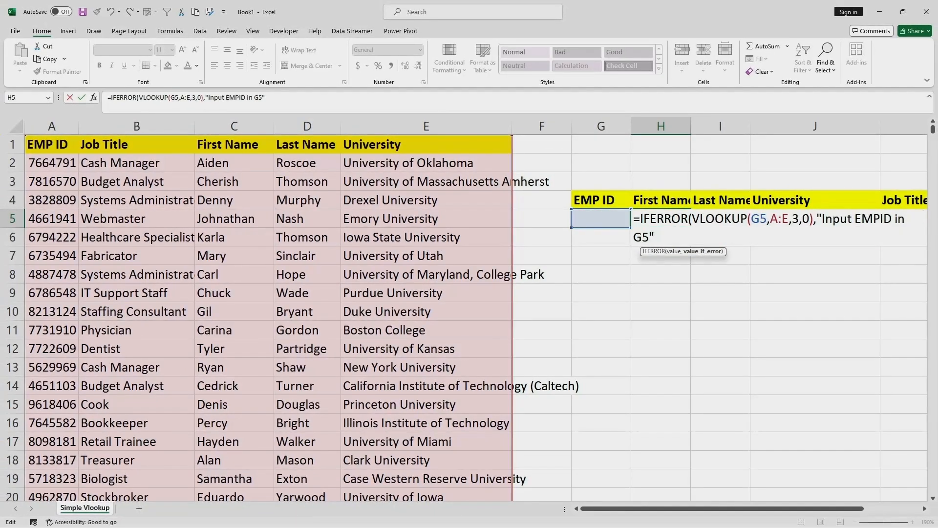
{"action": "type", "text": ")"}
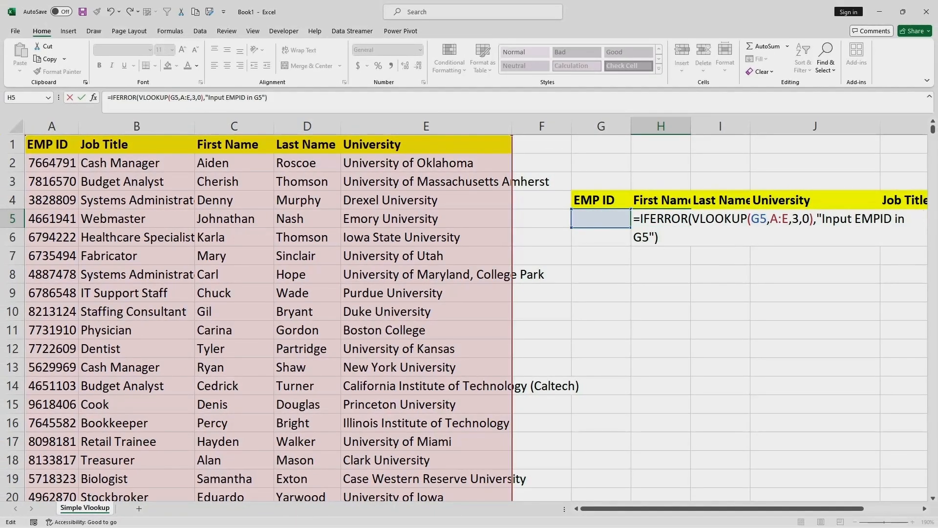
{"action": "key", "text": "Return"}
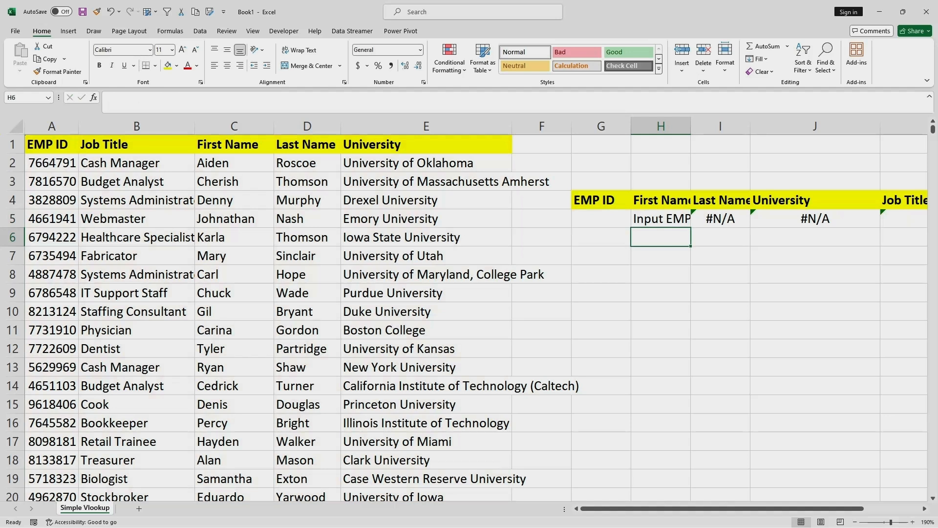
Widen column H so that the full fallback text in H5 fits.
{"action": "left_click", "coordinate": [815, 330]}
{"action": "left_click", "coordinate": [660, 219]}
{"action": "left_click_drag", "start_coordinate": [691, 126], "coordinate": [740, 126]}
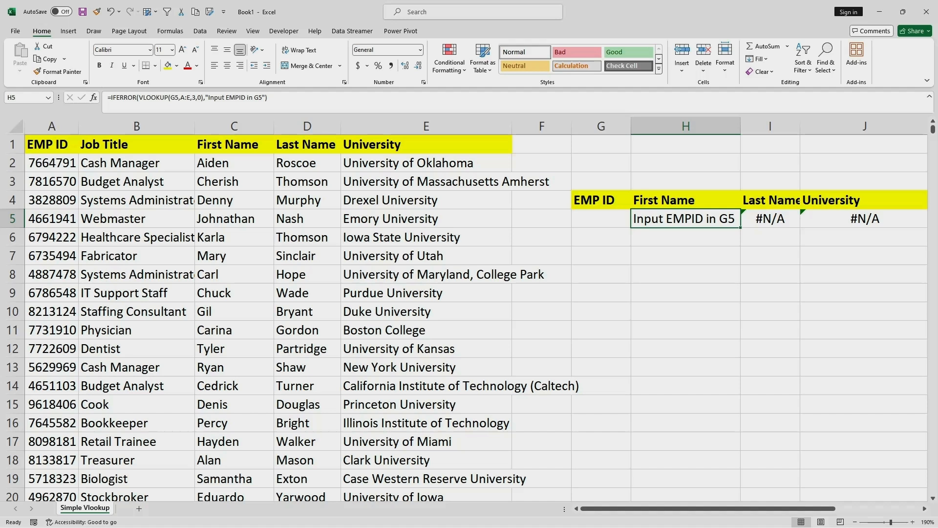
{"action": "key", "text": "Down"}
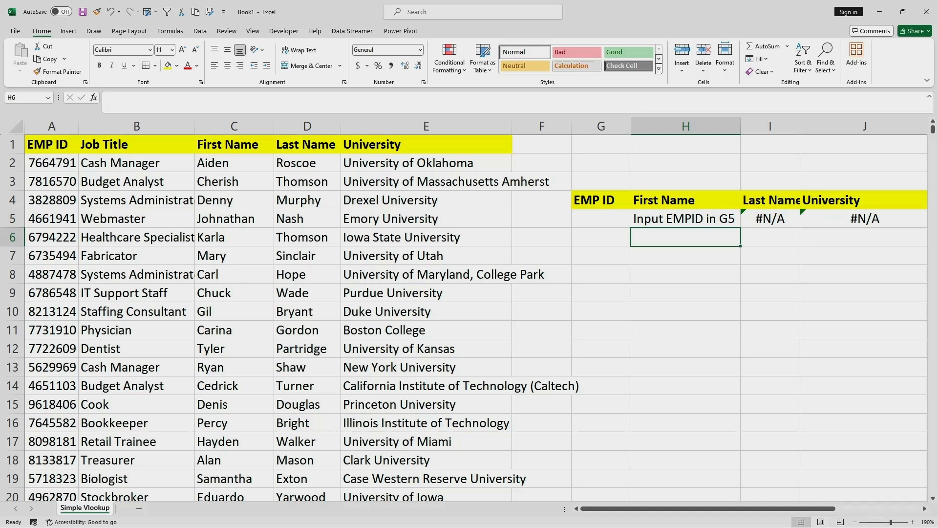
Copy the EMP ID from A12 into G5 to test the IFERROR lookup.
{"action": "left_click", "coordinate": [600, 218]}
{"action": "left_click", "coordinate": [52, 349]}
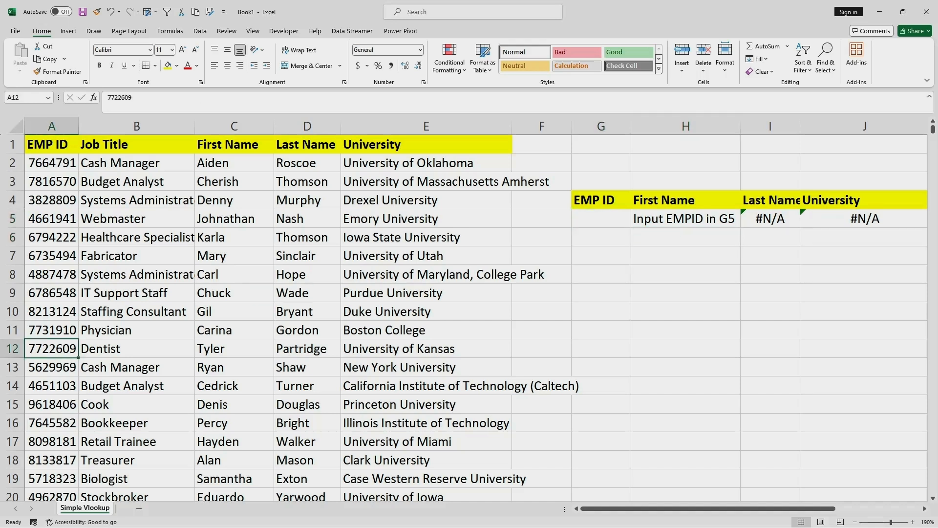
{"action": "key", "text": "ctrl+c"}
{"action": "left_click", "coordinate": [601, 218]}
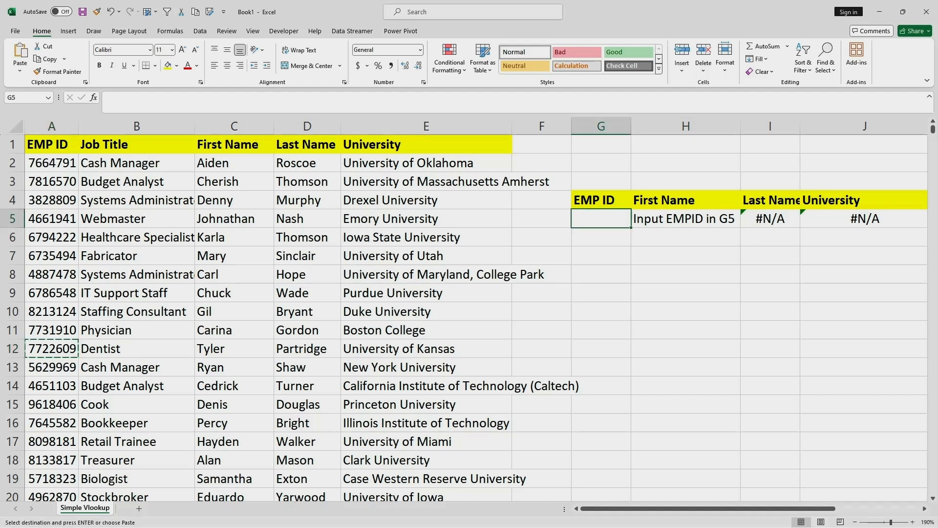
{"action": "key", "text": "ctrl+v"}
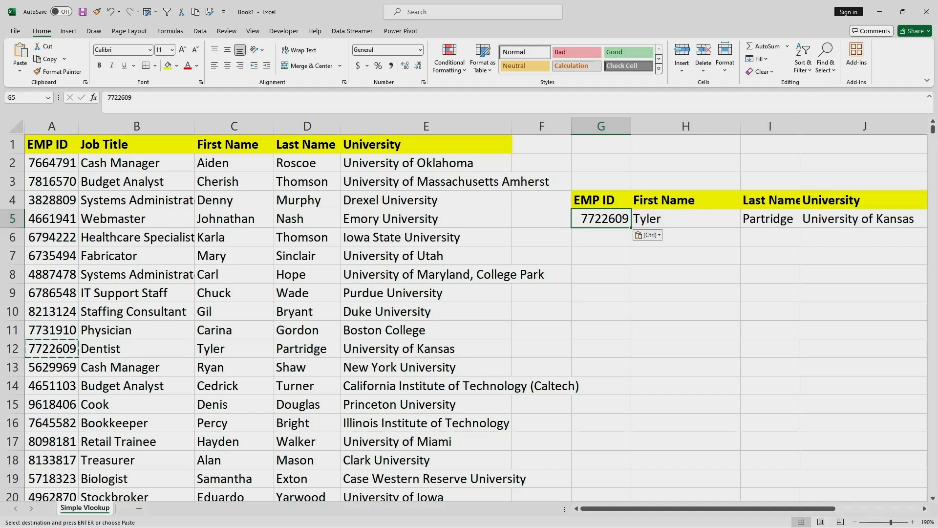
{"action": "key", "text": "Escape"}
Replace the formula in I5 with the IFERROR formula text from H5 and place the cursor at its column index.
{"action": "left_click", "coordinate": [770, 218]}
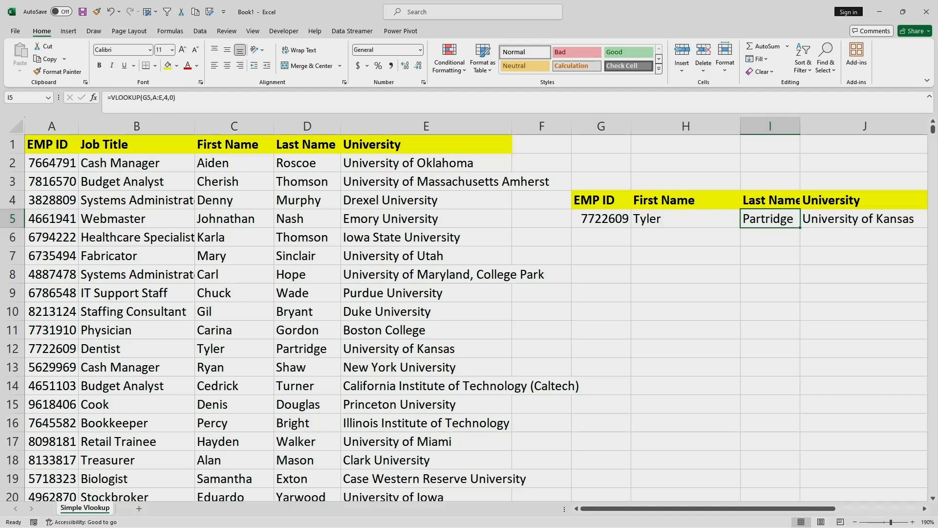
{"action": "key", "text": "Delete"}
{"action": "left_click", "coordinate": [686, 218]}
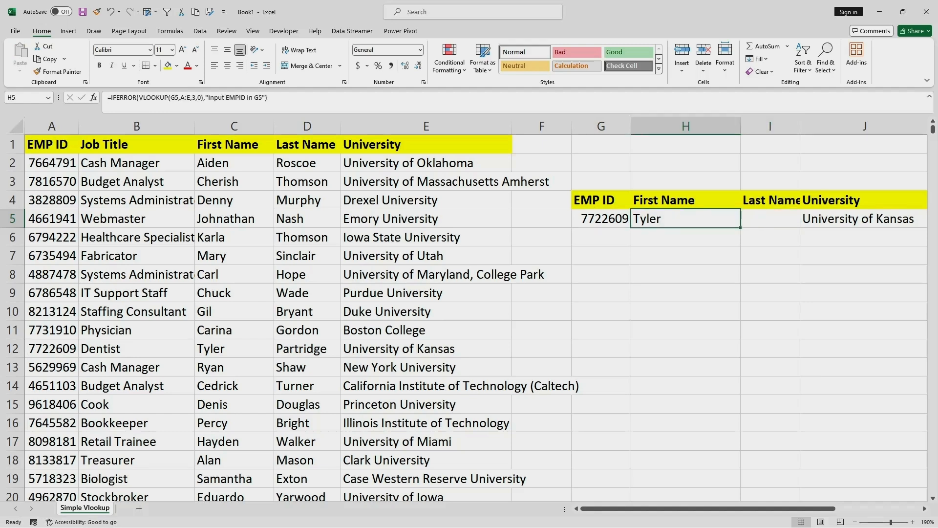
{"action": "left_click_drag", "start_coordinate": [269, 98], "coordinate": [107, 98]}
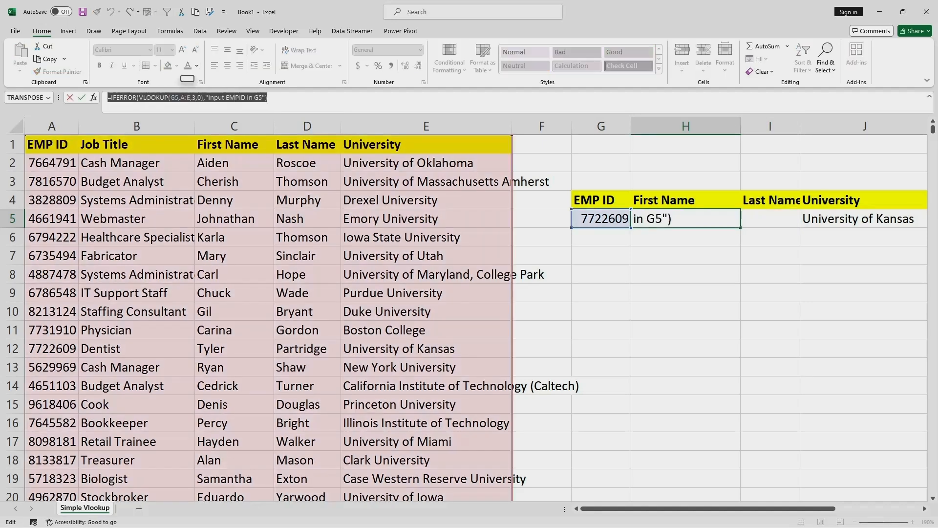
{"action": "key", "text": "ctrl+c"}
{"action": "key", "text": "Escape"}
{"action": "double_click", "coordinate": [770, 219]}
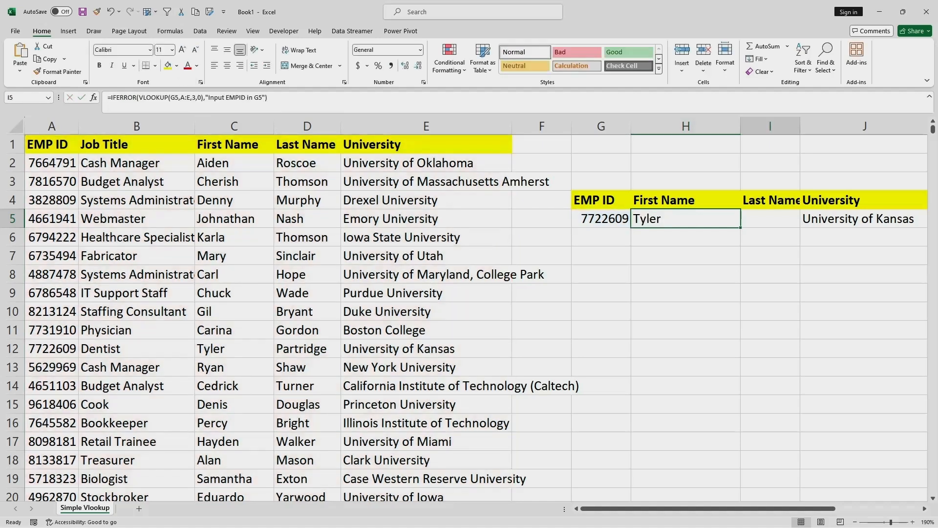
{"action": "key", "text": "ctrl+v"}
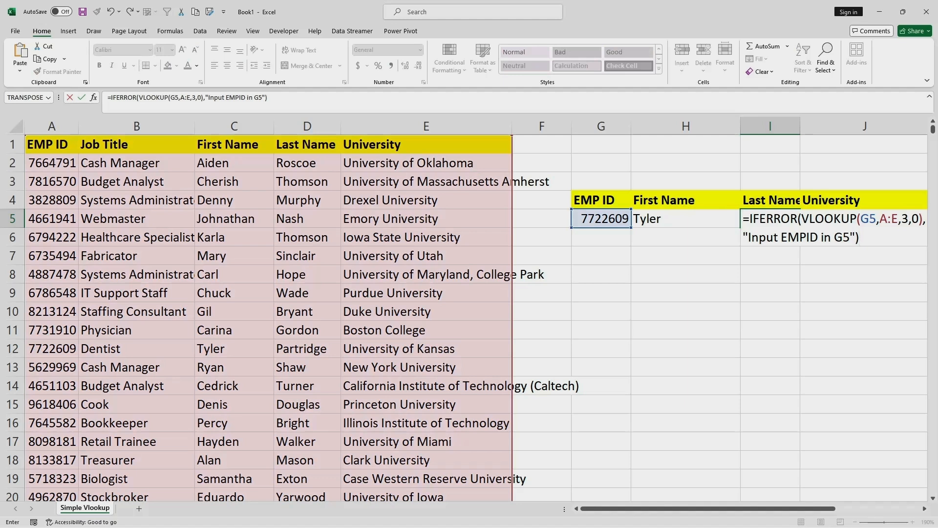
{"action": "left_click", "coordinate": [907, 219]}
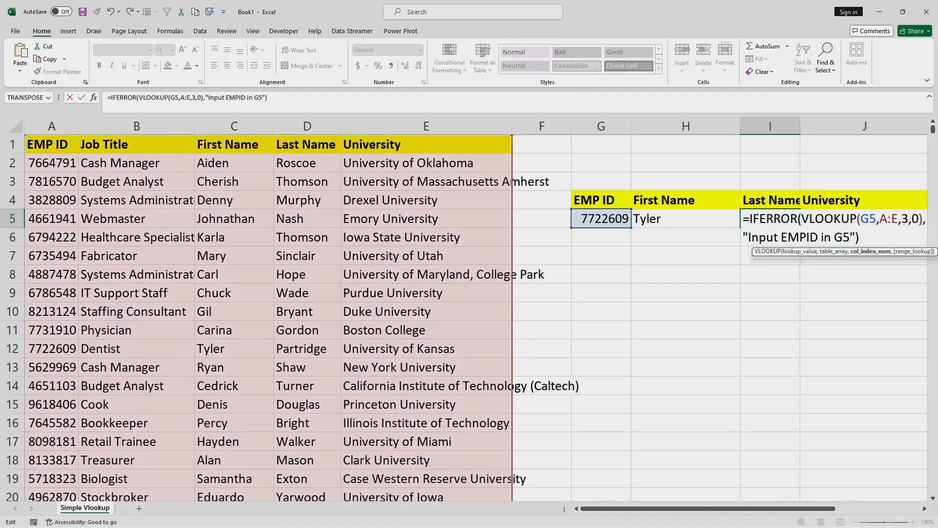
{"action": "left_click", "coordinate": [194, 98]}
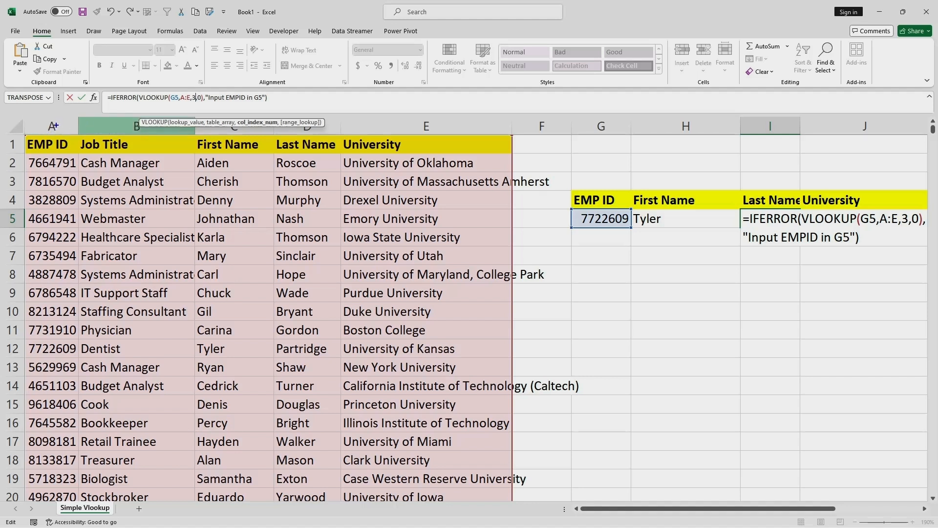
{"action": "left_click_drag", "start_coordinate": [106, 123], "coordinate": [113, 138]}
{"action": "left_click_drag", "start_coordinate": [226, 130], "coordinate": [230, 136]}
{"action": "left_click_drag", "start_coordinate": [324, 128], "coordinate": [329, 135]}
{"action": "left_click_drag", "start_coordinate": [192, 88], "coordinate": [201, 88]}
{"action": "key", "text": "Escape"}
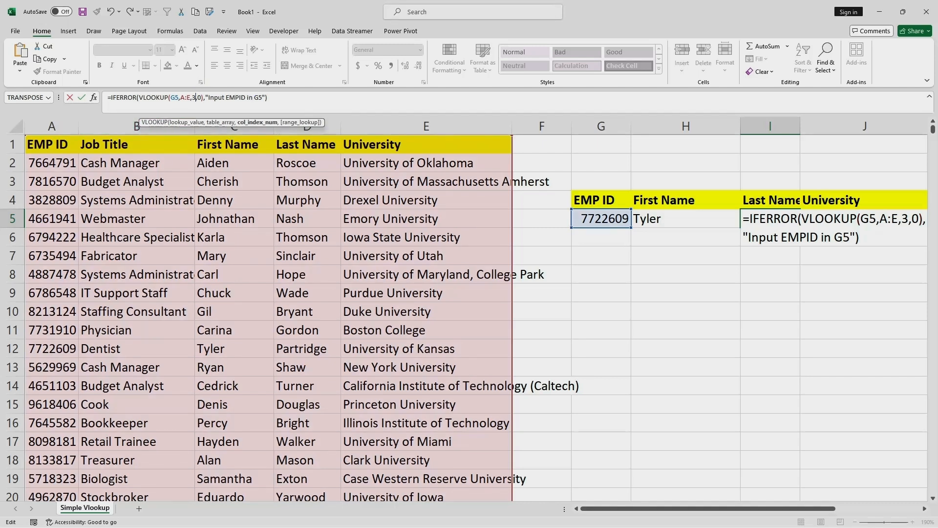
Set the column index in I5's formula to 4, giving =IFERROR(VLOOKUP(G5,A:E,4,0),"Input EMPID in G5").
{"action": "key", "text": "BackSpace"}
{"action": "type", "text": "4"}
{"action": "key", "text": "End"}
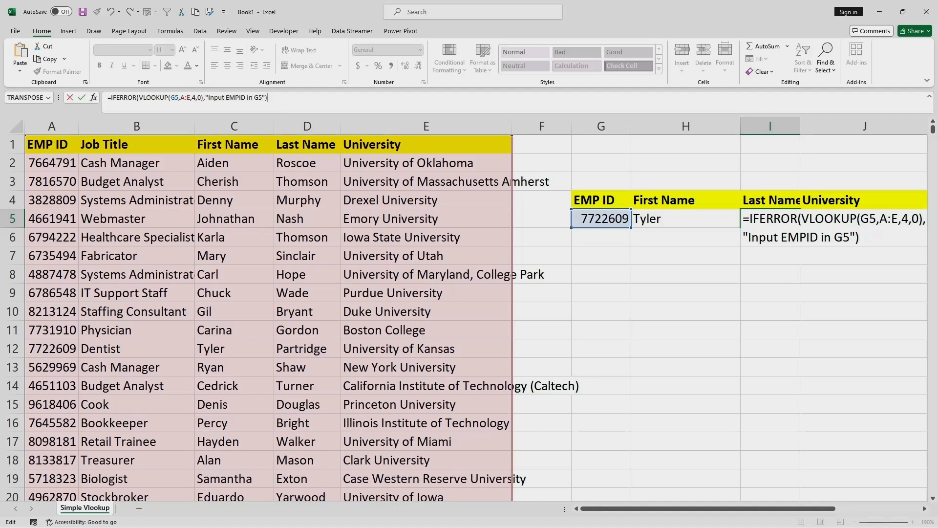
{"action": "key", "text": "Return"}
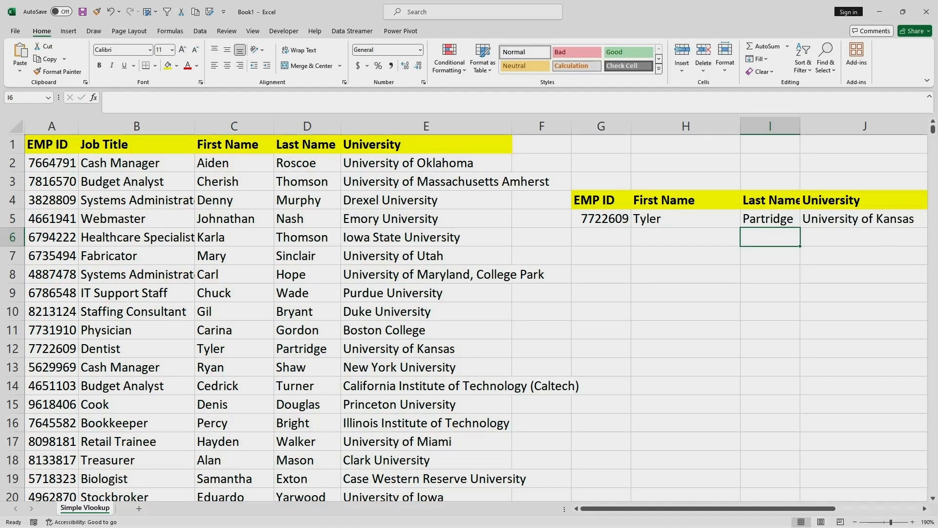
{"action": "key", "text": "Up"}
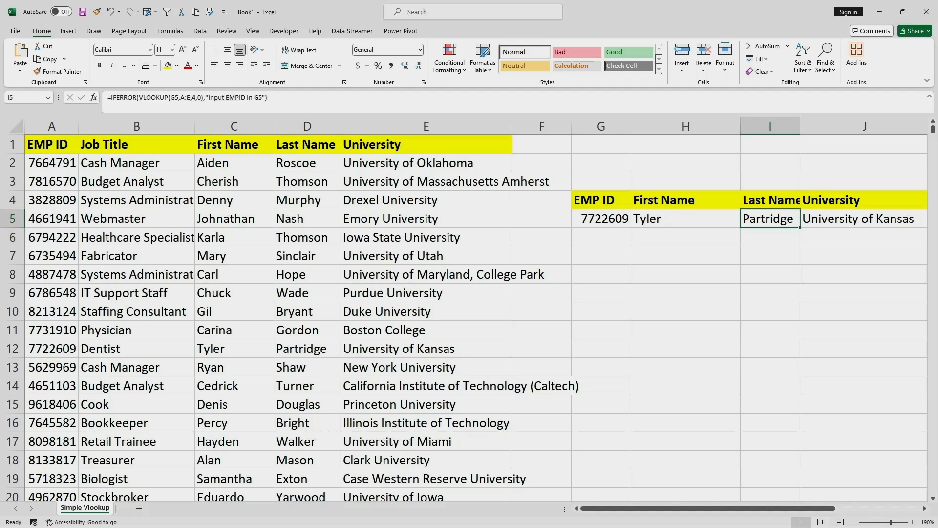
Clear the EMP ID from G5 to test the empty-ID prompt.
{"action": "key", "text": "Left"}
{"action": "key", "text": "Left"}
{"action": "key", "text": "Delete"}
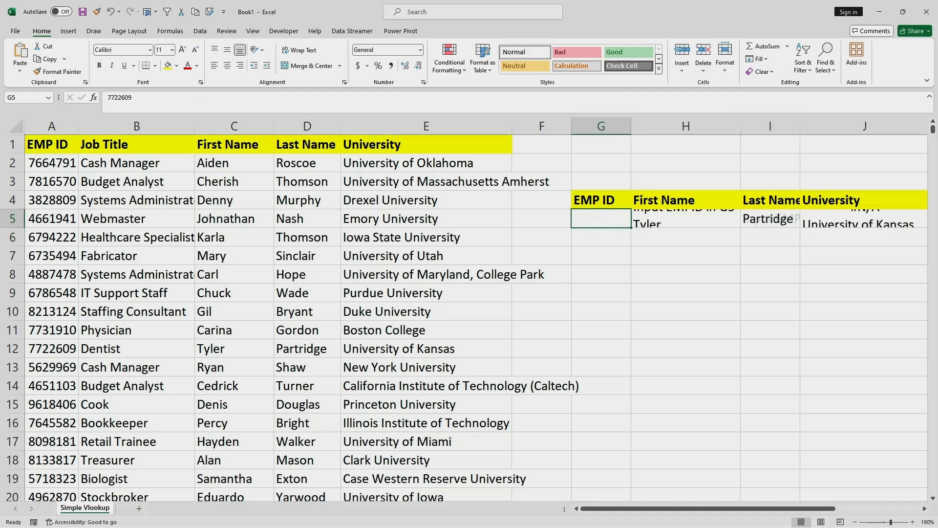
Replace the formula in J5 with the IFERROR formula text copied from I5.
{"action": "key", "text": "Right"}
{"action": "key", "text": "Right"}
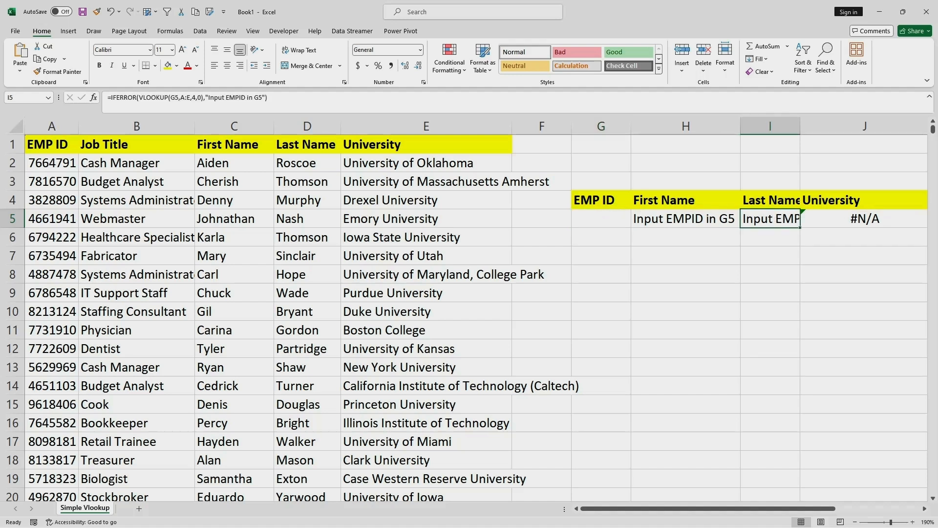
{"action": "key", "text": "F2"}
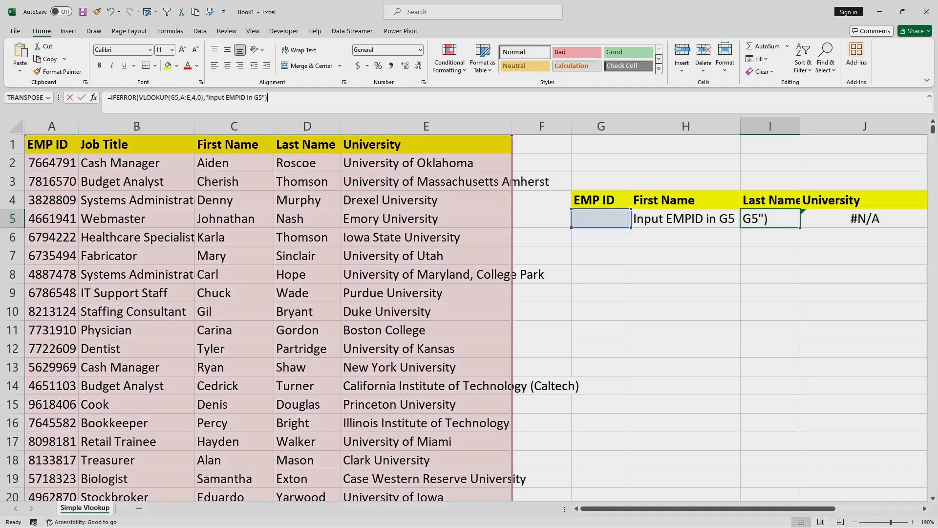
{"action": "key", "text": "shift+Home"}
{"action": "key", "text": "Escape"}
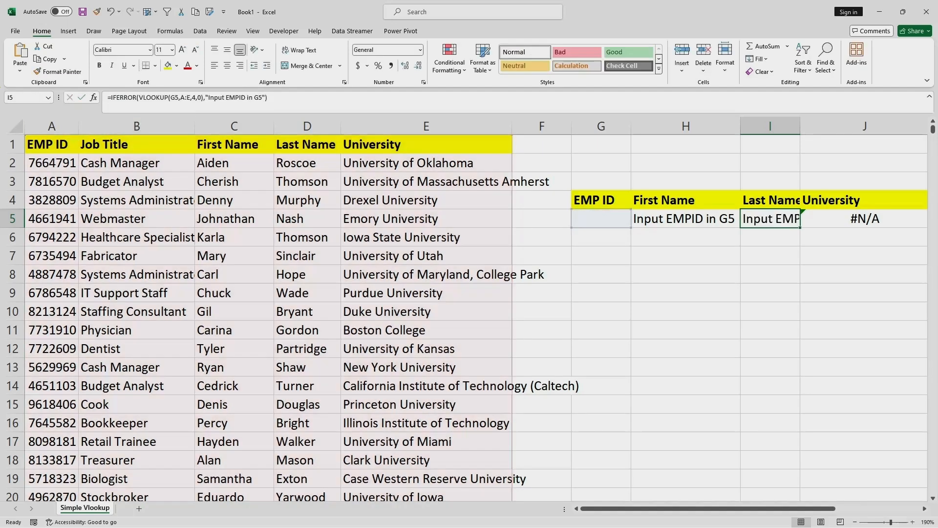
{"action": "key", "text": "Right"}
{"action": "scroll", "coordinate": [469, 313], "scroll_direction": "right", "scroll_amount": 3}
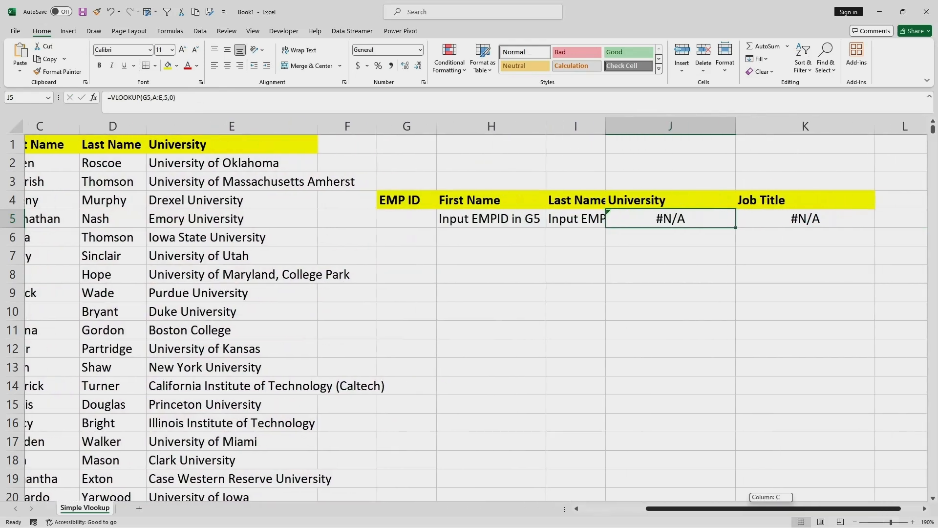
{"action": "key", "text": "F2"}
{"action": "key", "text": "shift+Home"}
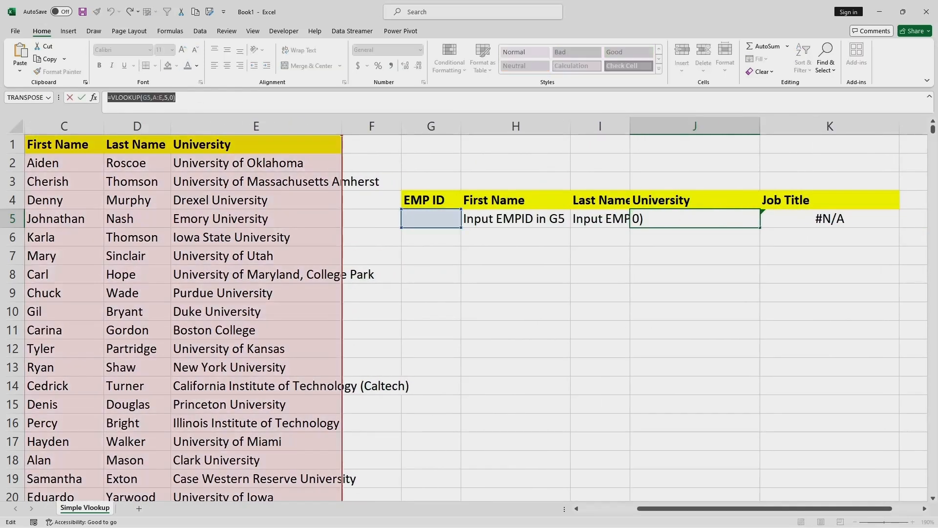
{"action": "key", "text": "ctrl+v"}
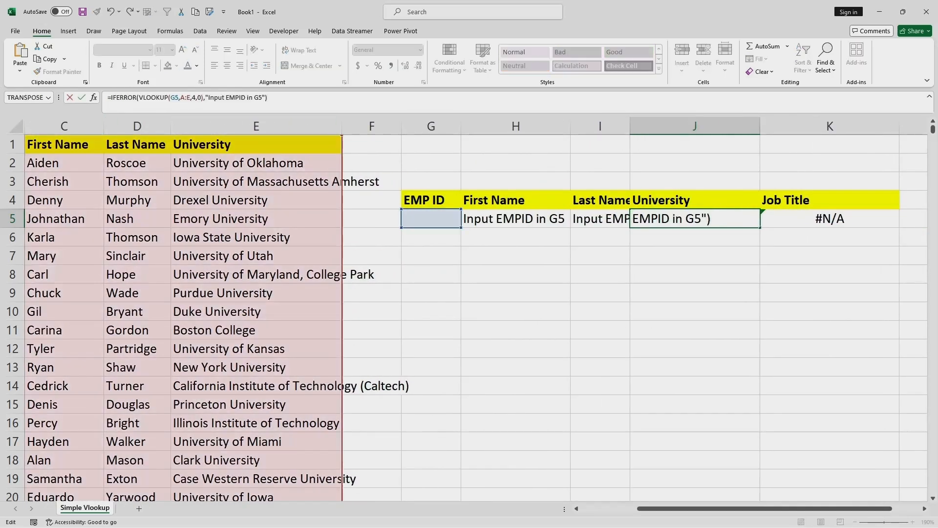
Set the column index in J5's formula to 5, giving =IFERROR(VLOOKUP(G5,A:E,5,0),"Input EMPID in G5").
{"action": "key", "text": "Left"}
{"action": "key", "text": "Left"}
{"action": "key", "text": "Left"}
{"action": "key", "text": "Left"}
{"action": "key", "text": "Left"}
{"action": "key", "text": "Left"}
{"action": "key", "text": "Left"}
{"action": "key", "text": "Left"}
{"action": "key", "text": "Left"}
{"action": "key", "text": "Left"}
{"action": "key", "text": "Left"}
{"action": "key", "text": "Left"}
{"action": "key", "text": "Left"}
{"action": "key", "text": "Left"}
{"action": "key", "text": "Left"}
{"action": "key", "text": "Left"}
{"action": "key", "text": "Left"}
{"action": "key", "text": "Left"}
{"action": "key", "text": "Left"}
{"action": "key", "text": "Left"}
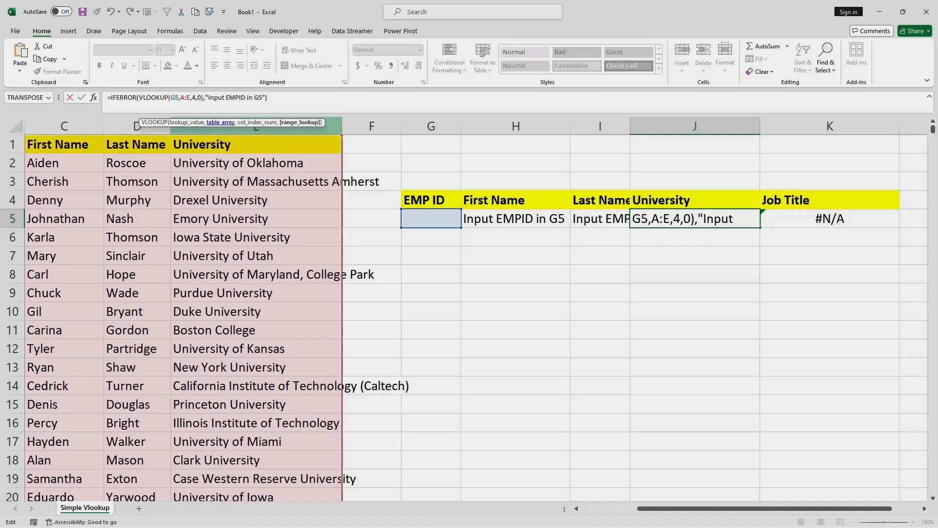
{"action": "left_click", "coordinate": [680, 219]}
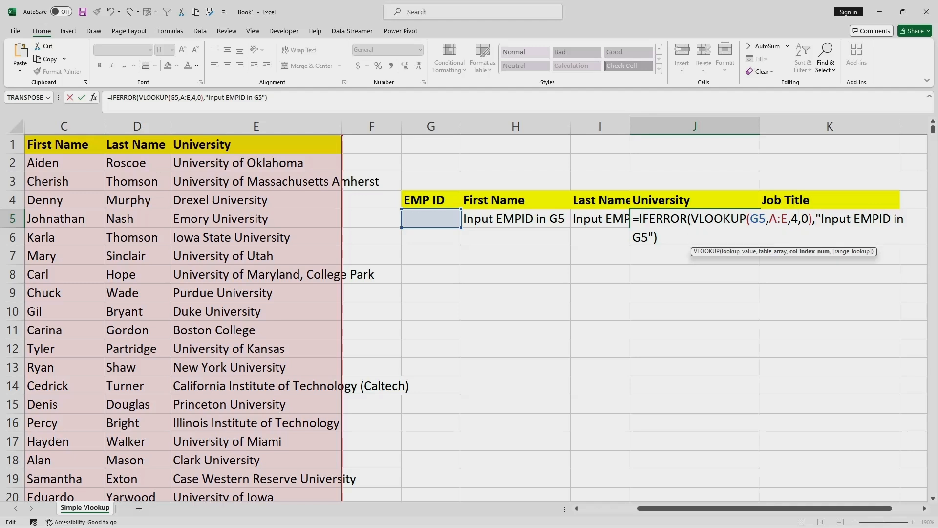
{"action": "key", "text": "BackSpace"}
{"action": "type", "text": "5"}
{"action": "key", "text": "Return"}
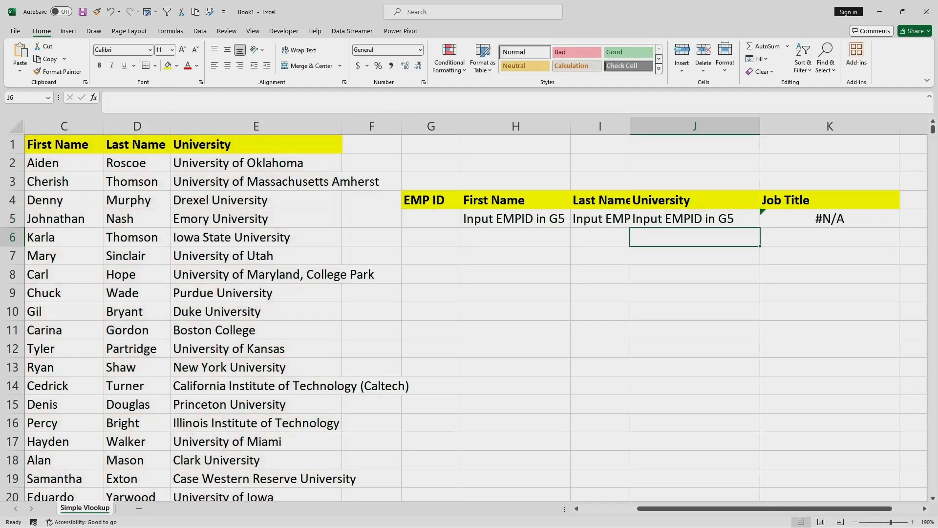
Replace the formula in K5 with the IFERROR formula text copied from J5.
{"action": "left_click", "coordinate": [694, 218]}
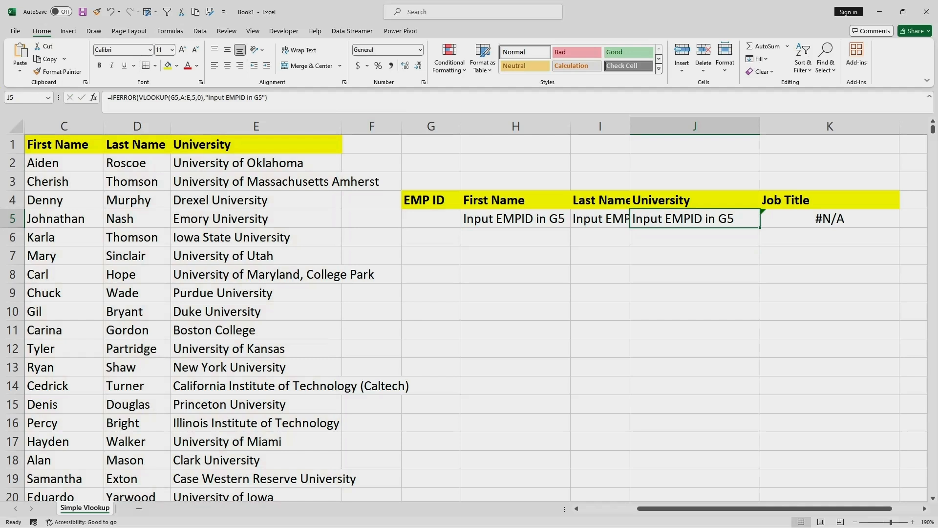
{"action": "left_click", "coordinate": [829, 218]}
{"action": "left_click", "coordinate": [694, 218]}
{"action": "left_click_drag", "start_coordinate": [269, 98], "coordinate": [107, 98]}
{"action": "key", "text": "ctrl+c"}
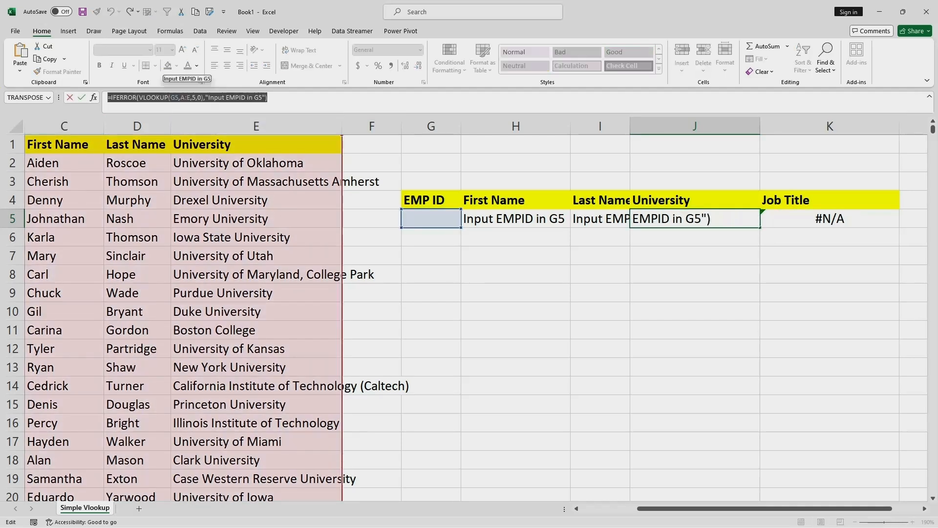
{"action": "key", "text": "Escape"}
{"action": "key", "text": "Right"}
{"action": "key", "text": "F2"}
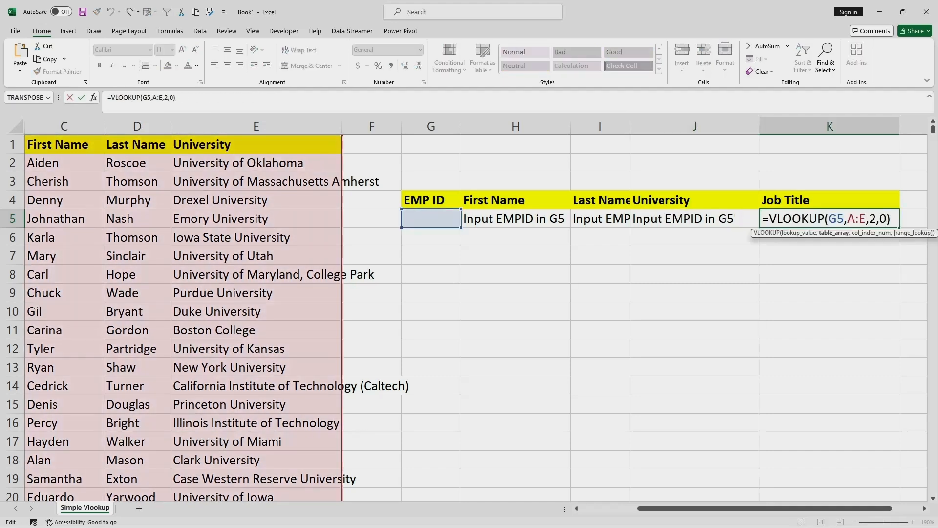
{"action": "key", "text": "shift+Home"}
{"action": "key", "text": "ctrl+v"}
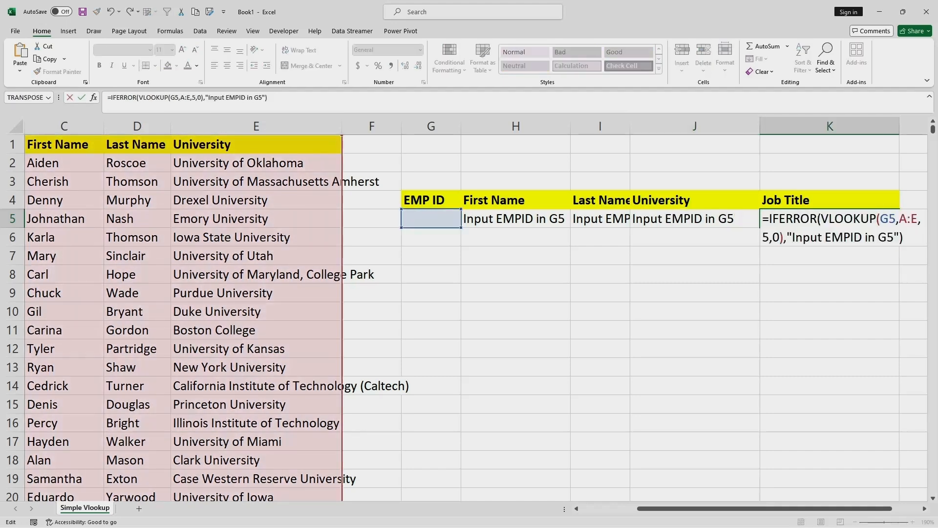
Set the column index in K5's formula to 2, giving =IFERROR(VLOOKUP(G5,A:E,2,0),"Input EMPID in G5").
{"action": "left_click", "coordinate": [769, 237]}
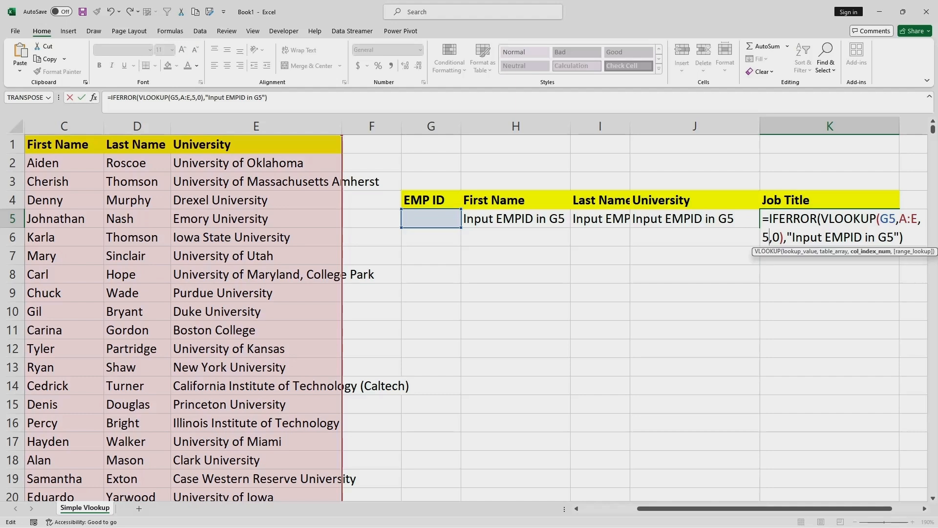
{"action": "left_click_drag", "start_coordinate": [671, 509], "coordinate": [613, 509]}
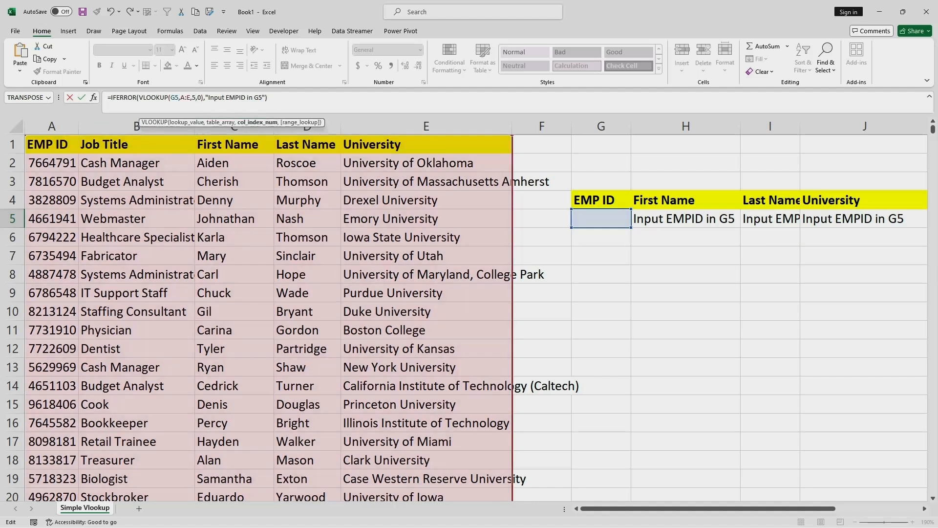
{"action": "key", "text": "BackSpace"}
{"action": "type", "text": "2"}
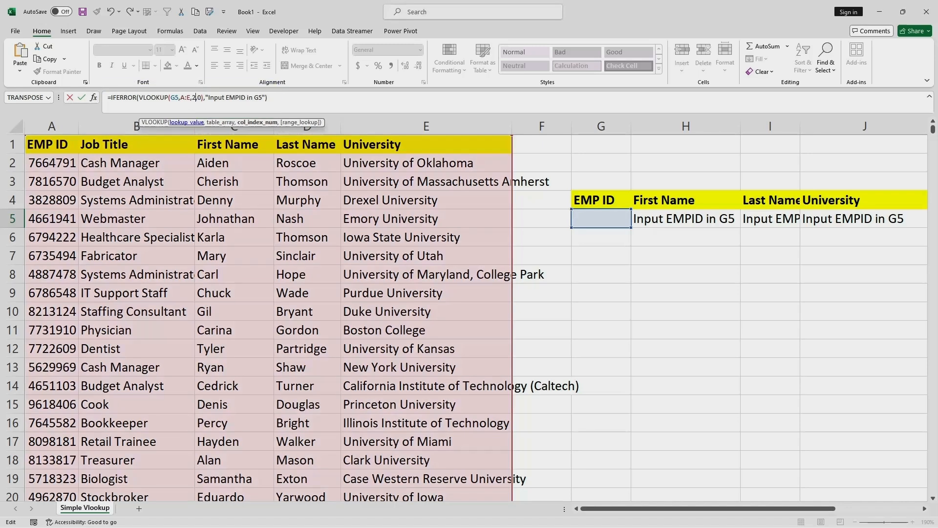
{"action": "key", "text": "End"}
{"action": "key", "text": "Return"}
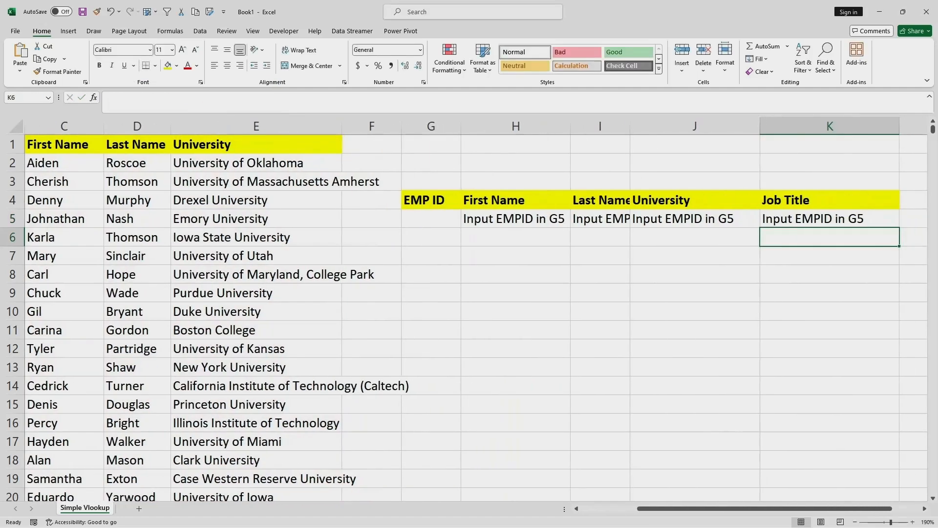
{"action": "key", "text": "Up"}
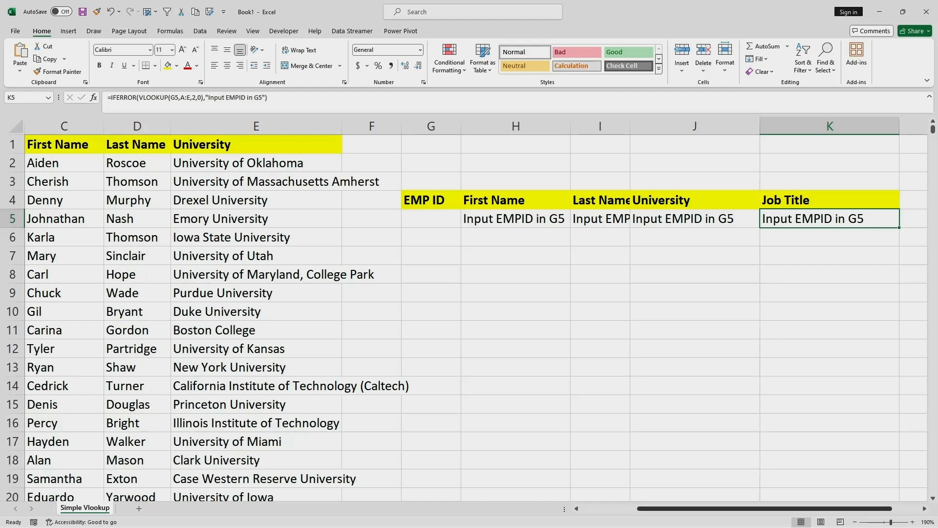
Test the lookup by copying the EMP ID from A17 into G5, and clear G5 again.
{"action": "left_click_drag", "start_coordinate": [765, 508], "coordinate": [709, 508]}
{"action": "left_click", "coordinate": [52, 441]}
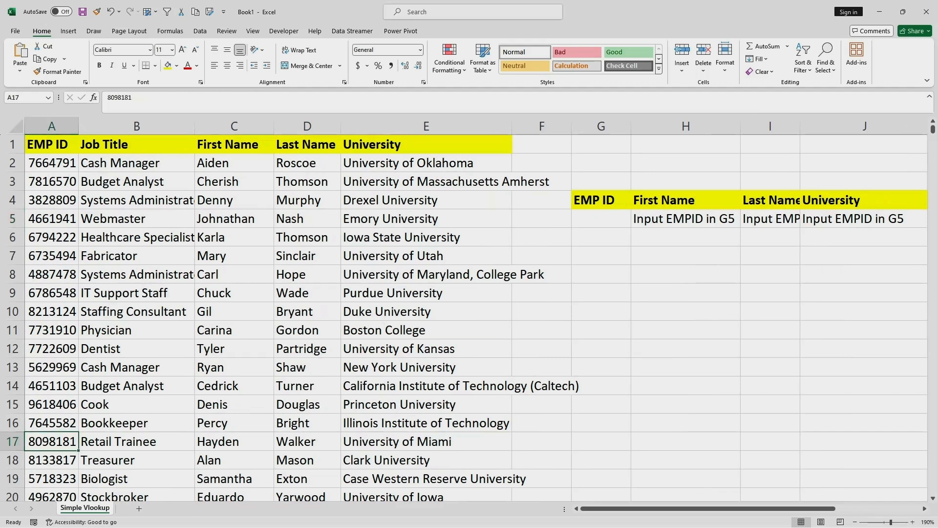
{"action": "key", "text": "ctrl+c"}
{"action": "left_click", "coordinate": [601, 218]}
{"action": "key", "text": "ctrl+v"}
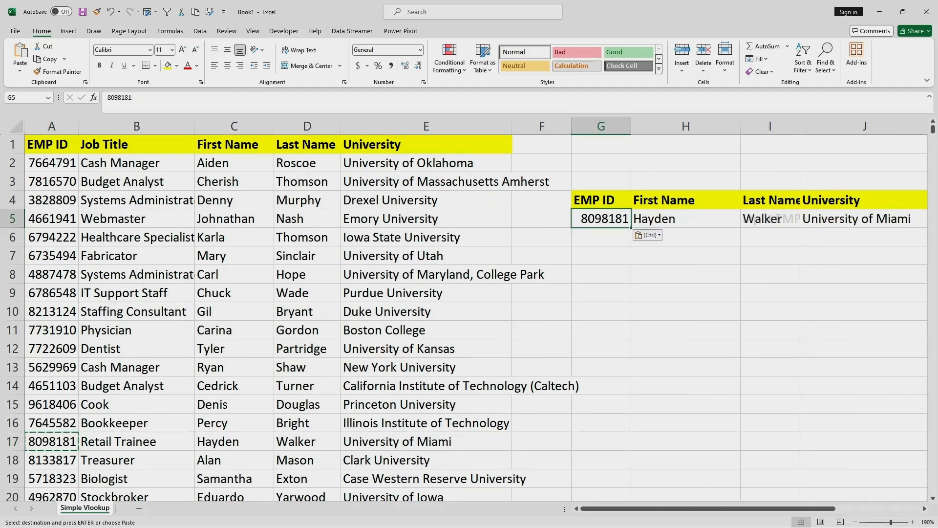
{"action": "scroll", "coordinate": [469, 313], "scroll_direction": "right", "scroll_amount": 3}
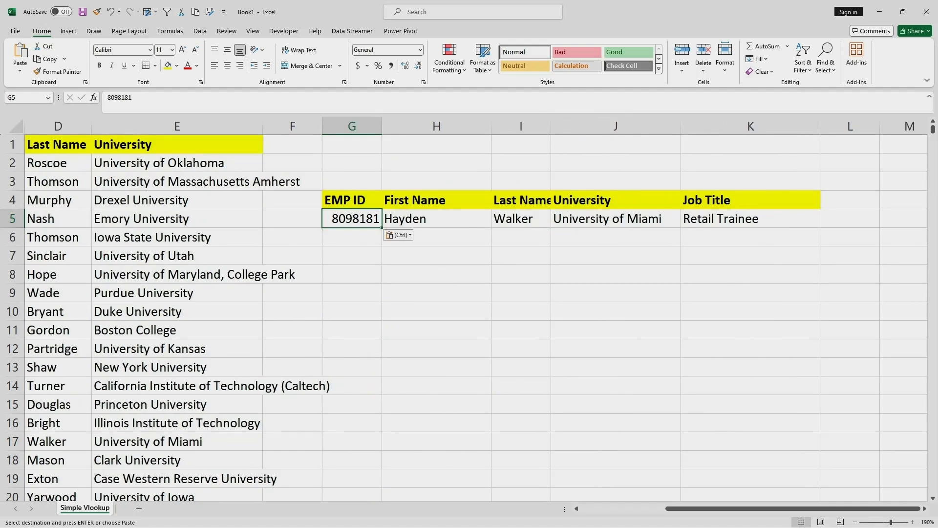
{"action": "key", "text": "Delete"}
{"action": "left_click", "coordinate": [436, 312]}
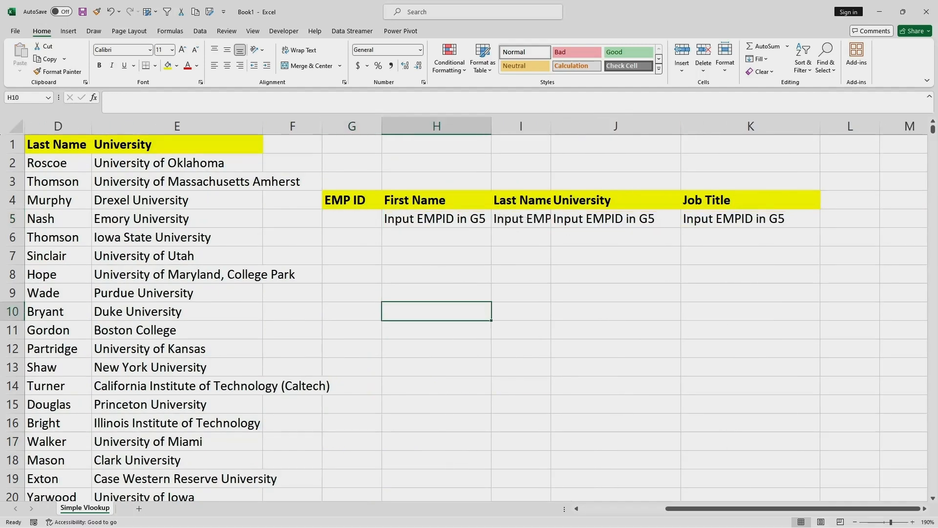
Copy the EMP ID from A43 into G5 to look up that employee's details.
{"action": "scroll", "coordinate": [469, 313], "scroll_direction": "left", "scroll_amount": 3}
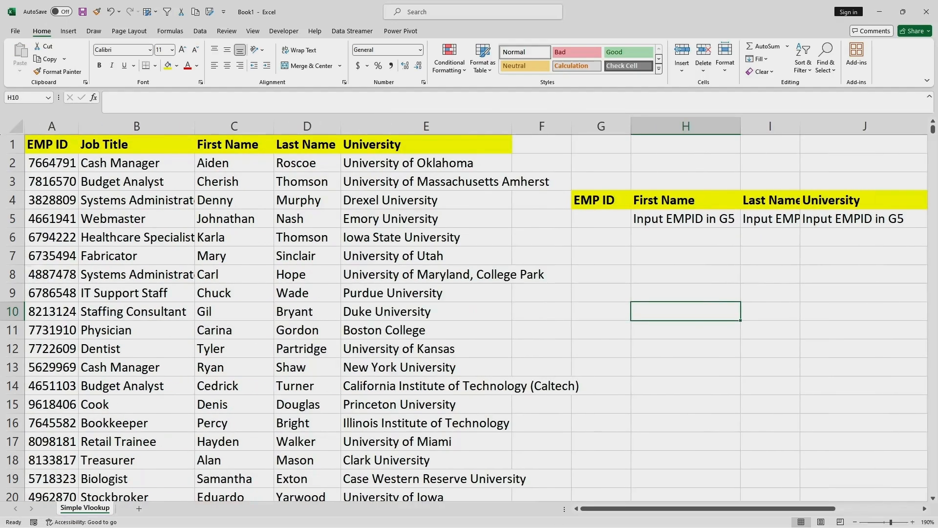
{"action": "scroll", "coordinate": [469, 317], "scroll_direction": "down", "scroll_amount": 10}
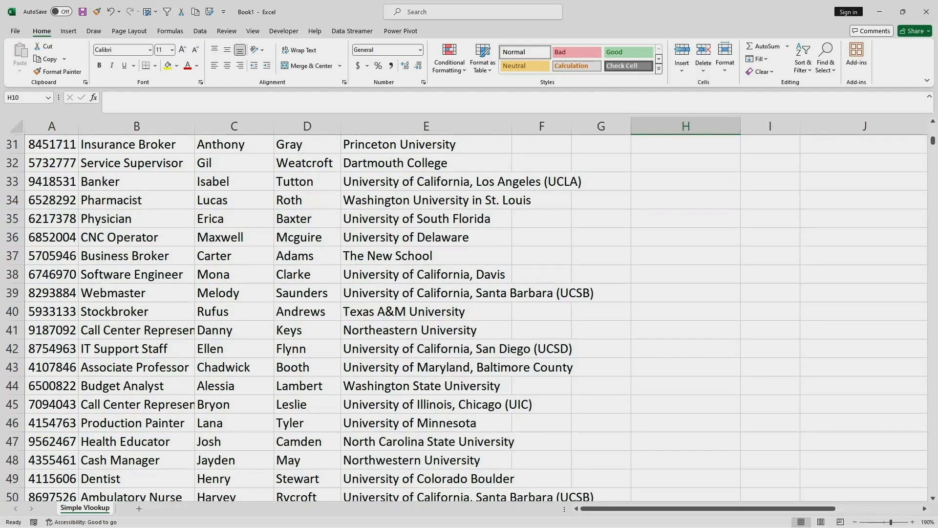
{"action": "left_click", "coordinate": [52, 367]}
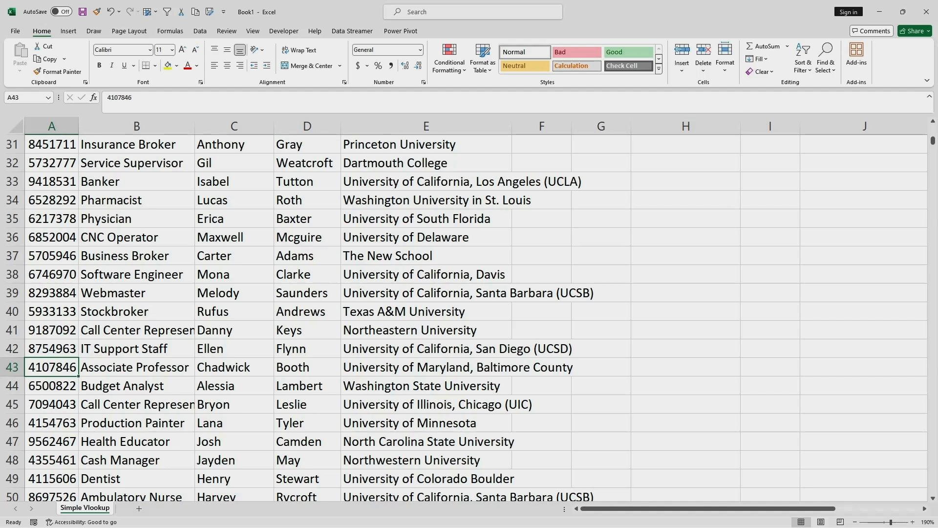
{"action": "key", "text": "ctrl+c"}
{"action": "scroll", "coordinate": [469, 317], "scroll_direction": "up", "scroll_amount": 10}
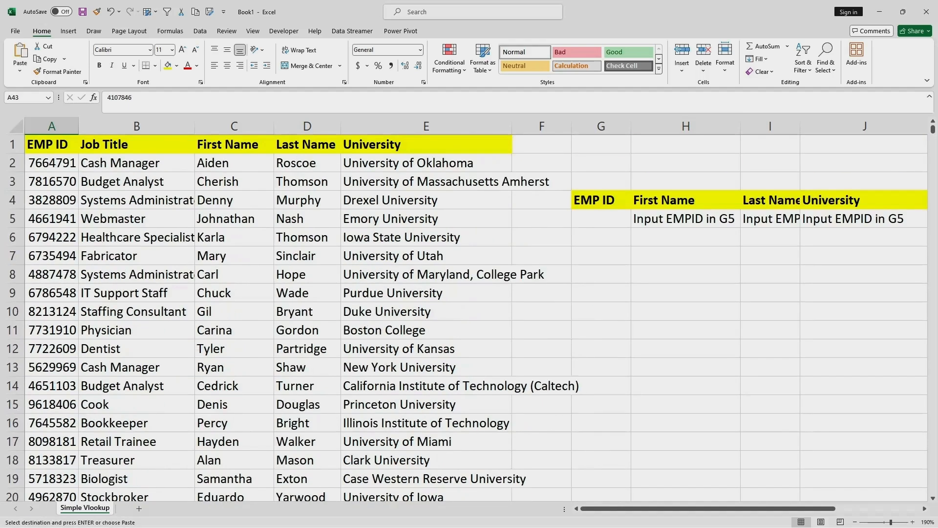
{"action": "left_click", "coordinate": [601, 219]}
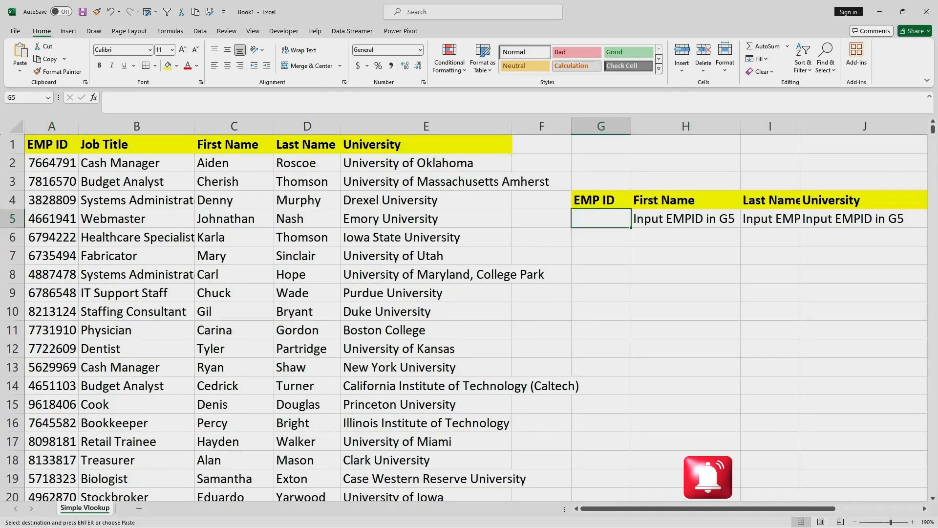
{"action": "key", "text": "ctrl+v"}
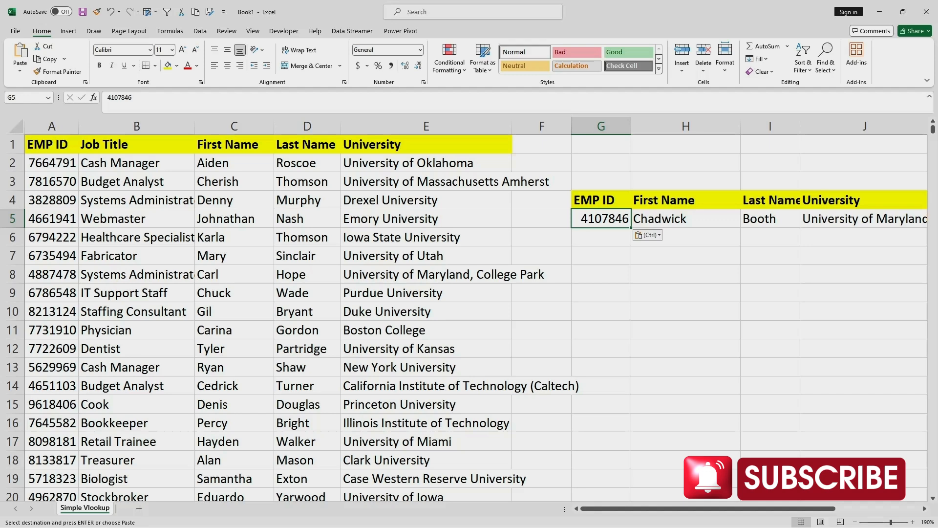
Compare the source record in row 43 with the lookup results in H5:K5.
{"action": "scroll", "coordinate": [464, 317], "scroll_direction": "down", "scroll_amount": 11}
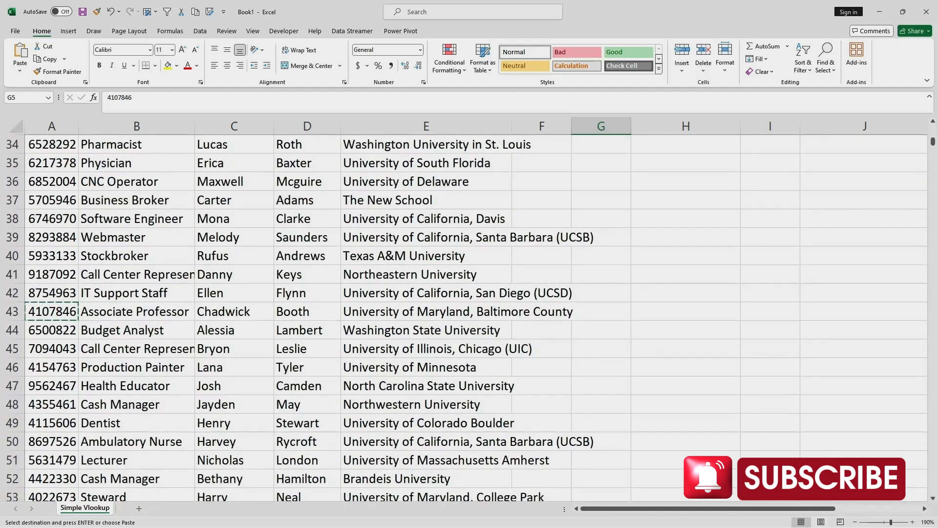
{"action": "left_click", "coordinate": [12, 311]}
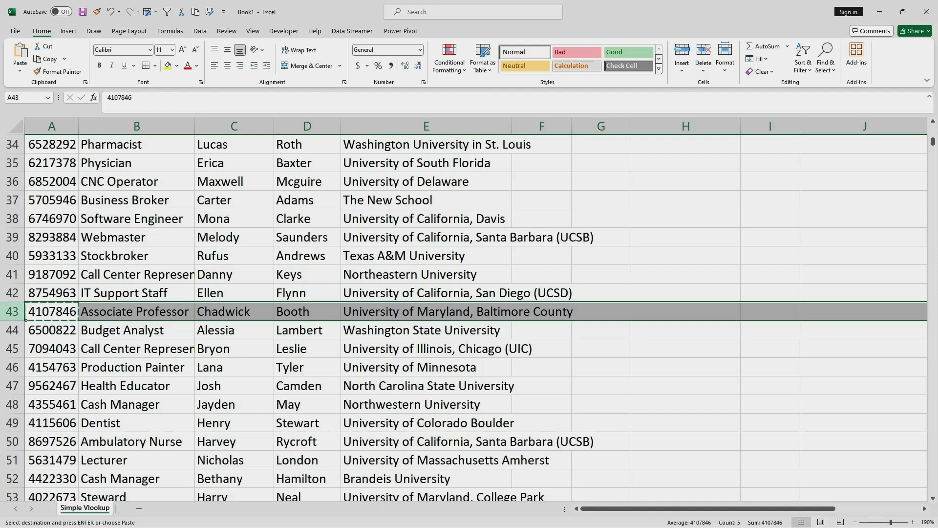
{"action": "scroll", "coordinate": [465, 317], "scroll_direction": "up", "scroll_amount": 11}
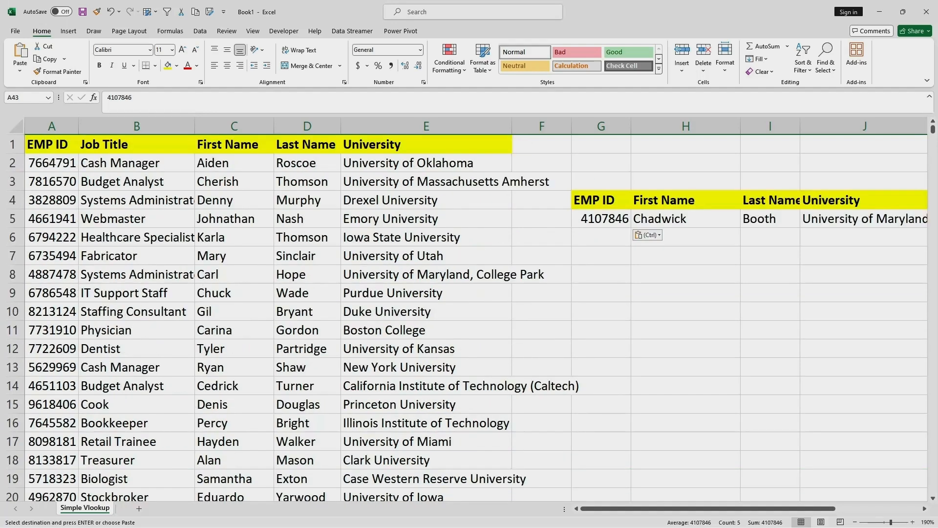
{"action": "left_click_drag", "start_coordinate": [780, 509], "coordinate": [842, 508]}
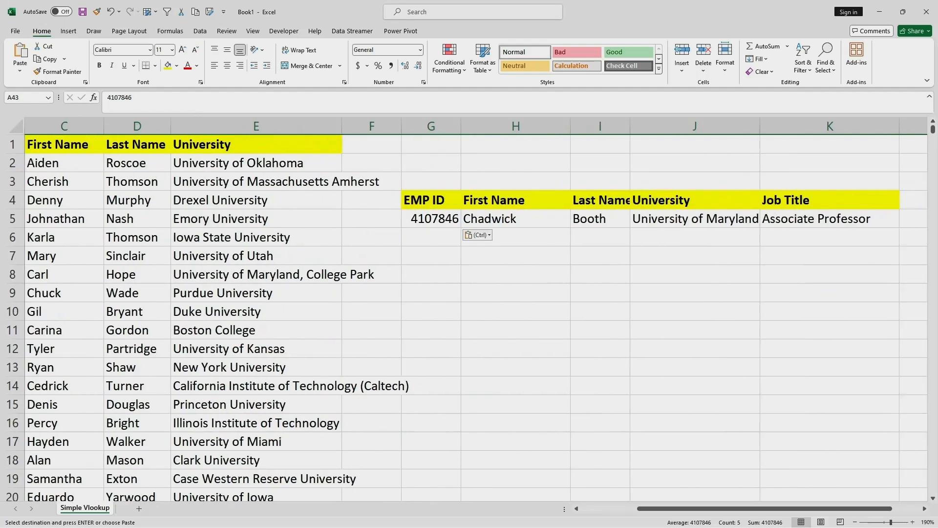
{"action": "left_click", "coordinate": [829, 218]}
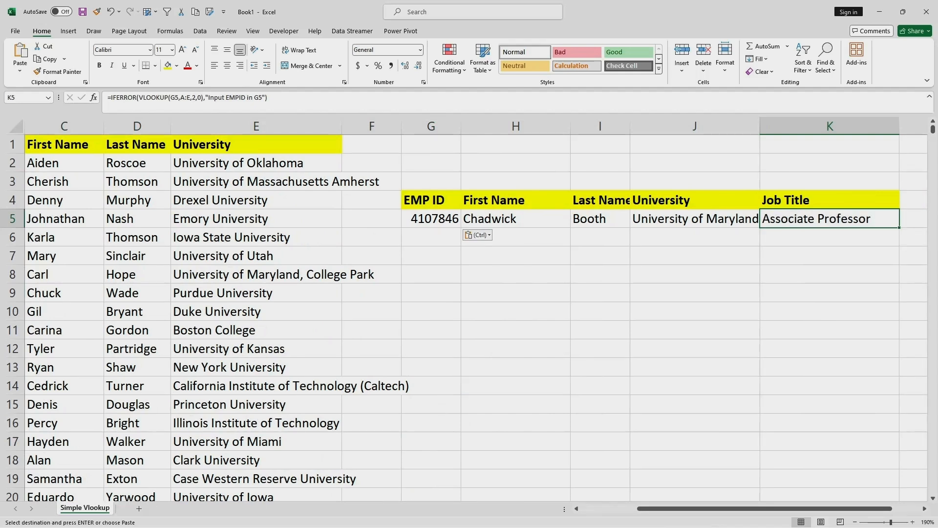